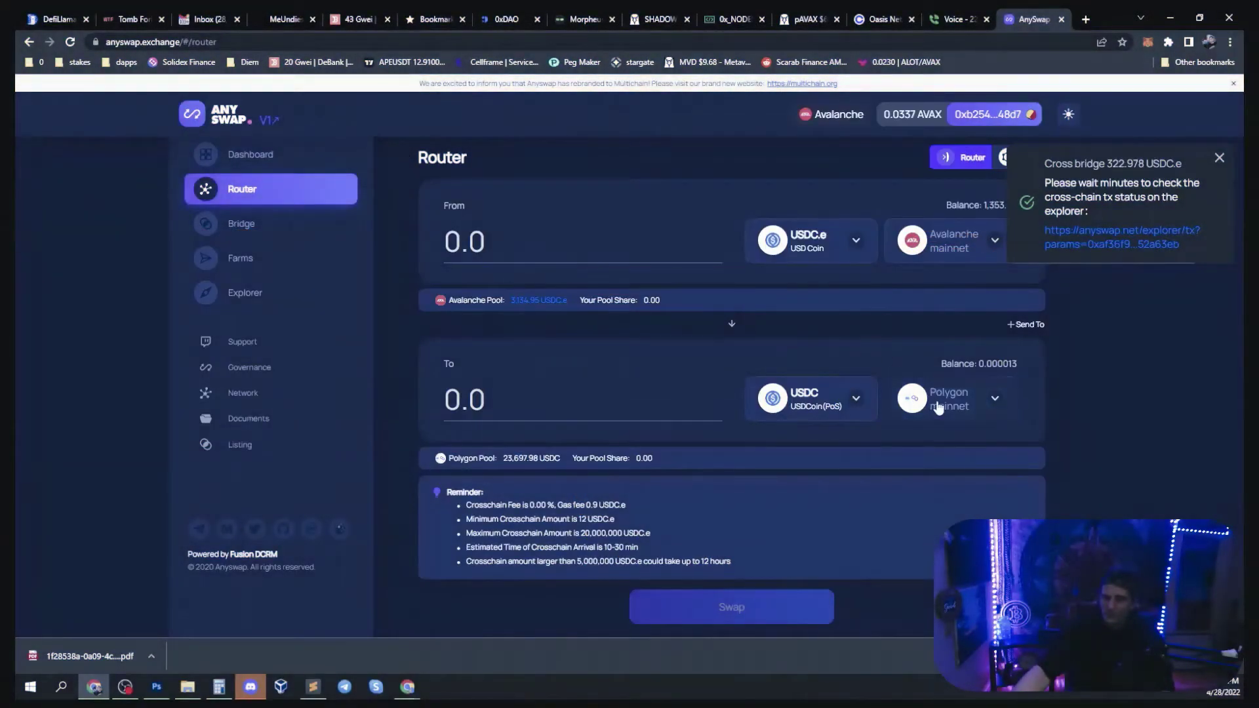
# Step: Switch the MetaMask wallet to Fantom Opera and confirm its 834.7473 FTM balance
pyautogui.click(938, 407)
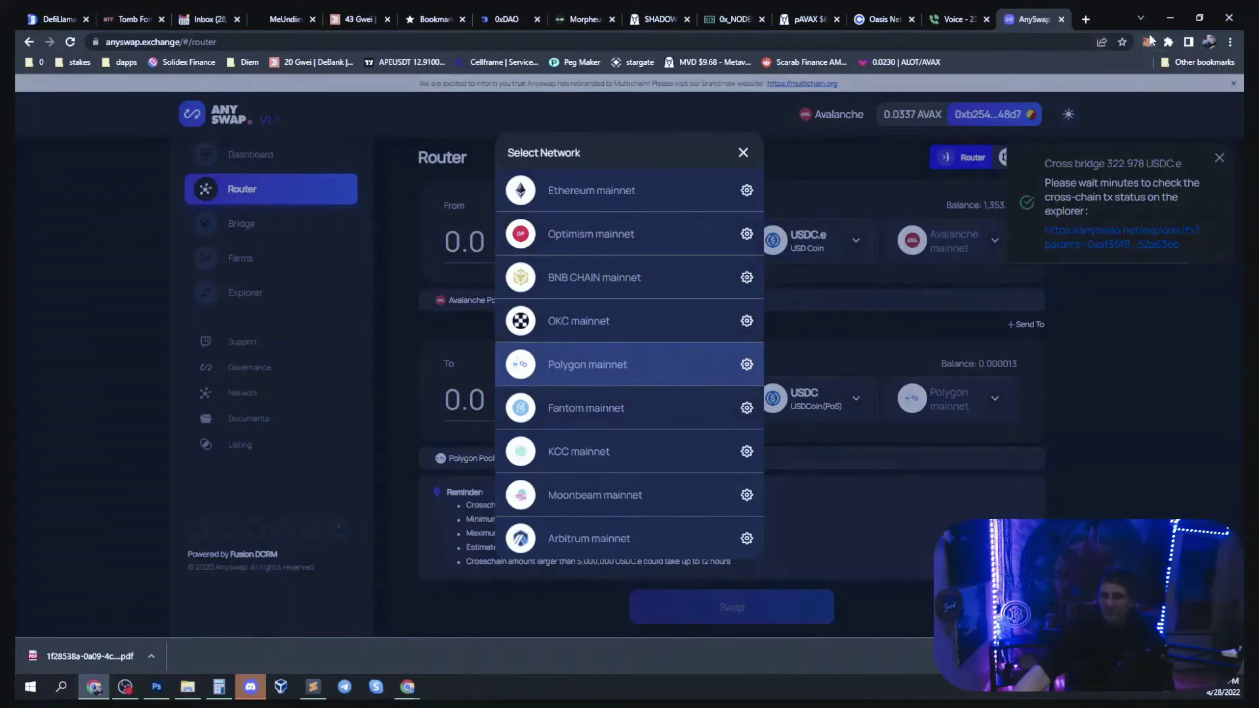
pyautogui.click(1096, 488)
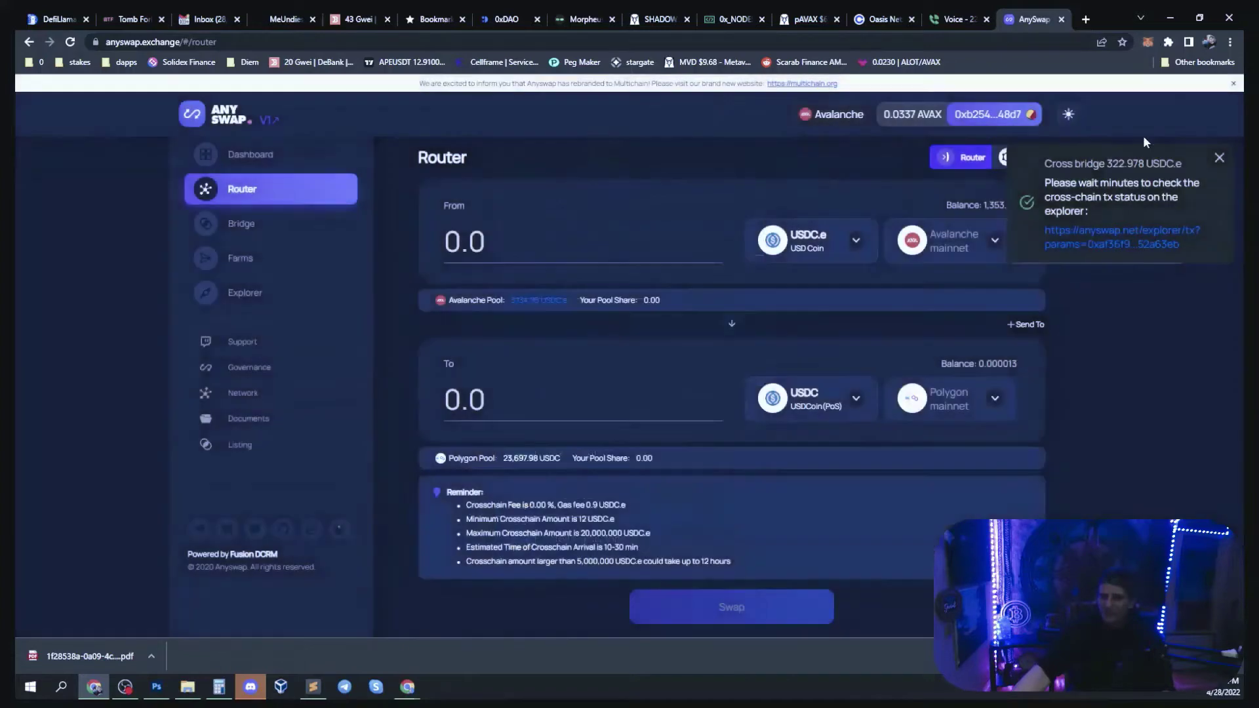
pyautogui.click(1148, 42)
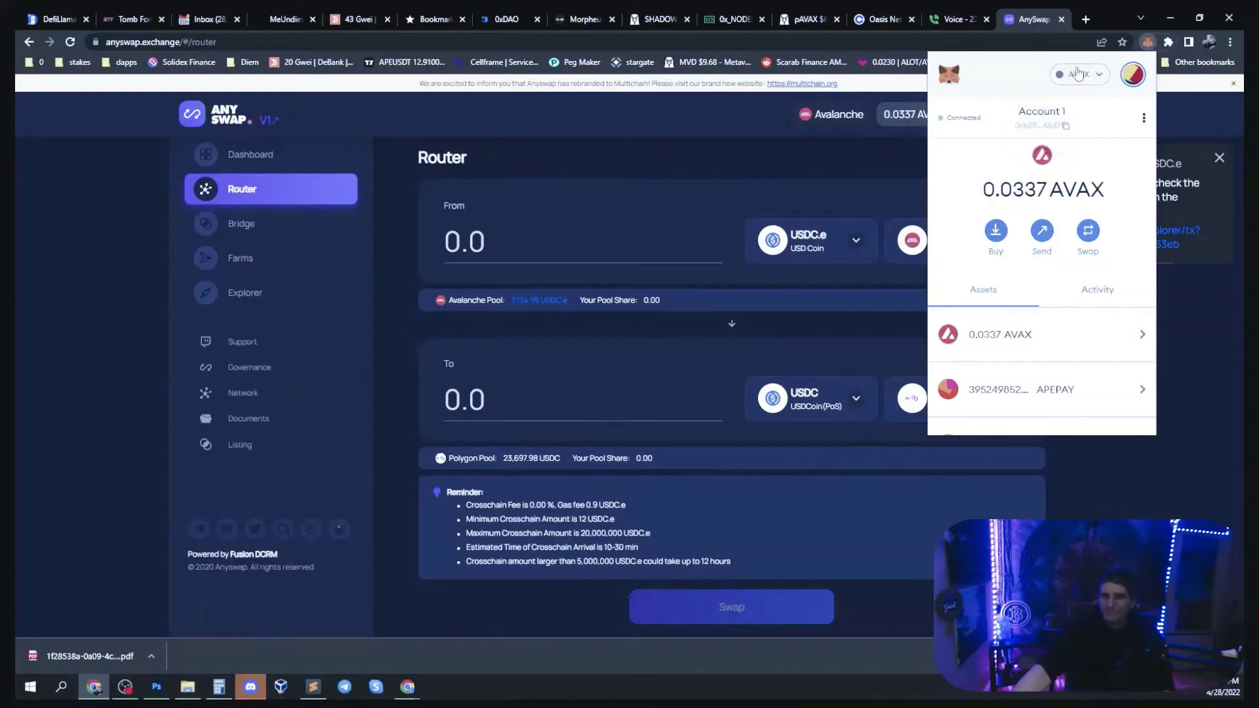
pyautogui.click(1076, 74)
pyautogui.click(1018, 319)
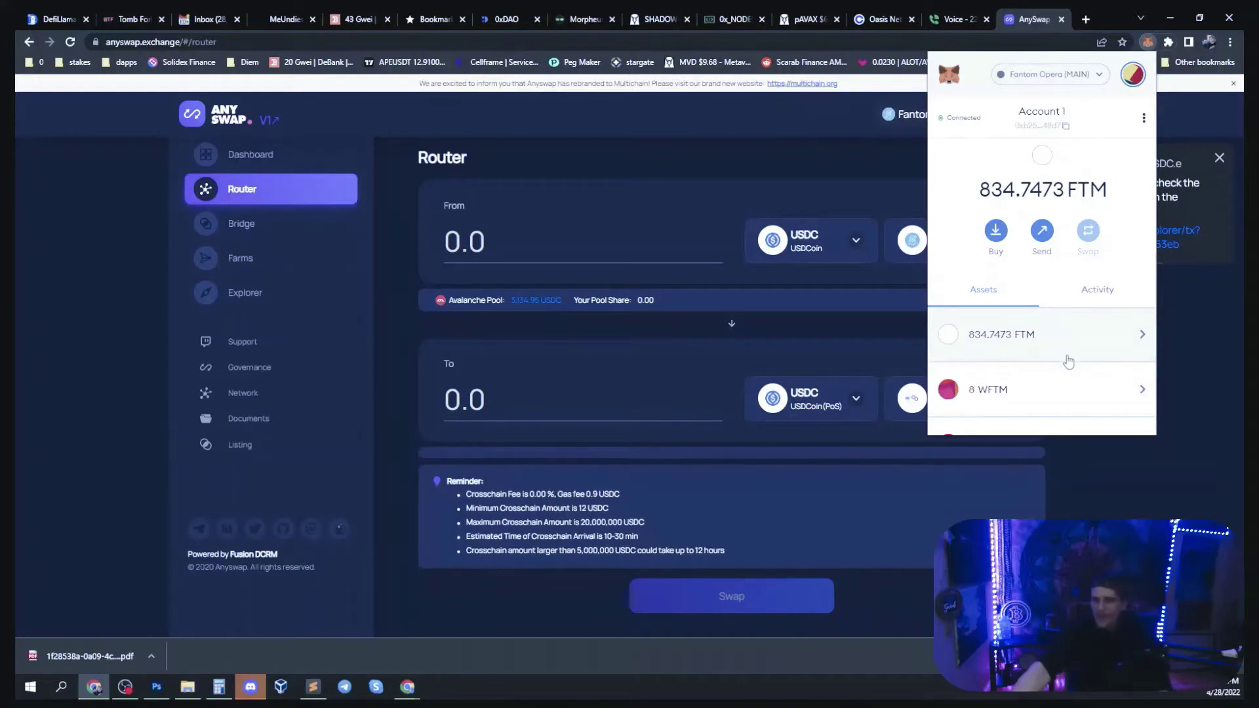
pyautogui.scroll(-3, 1073, 331)
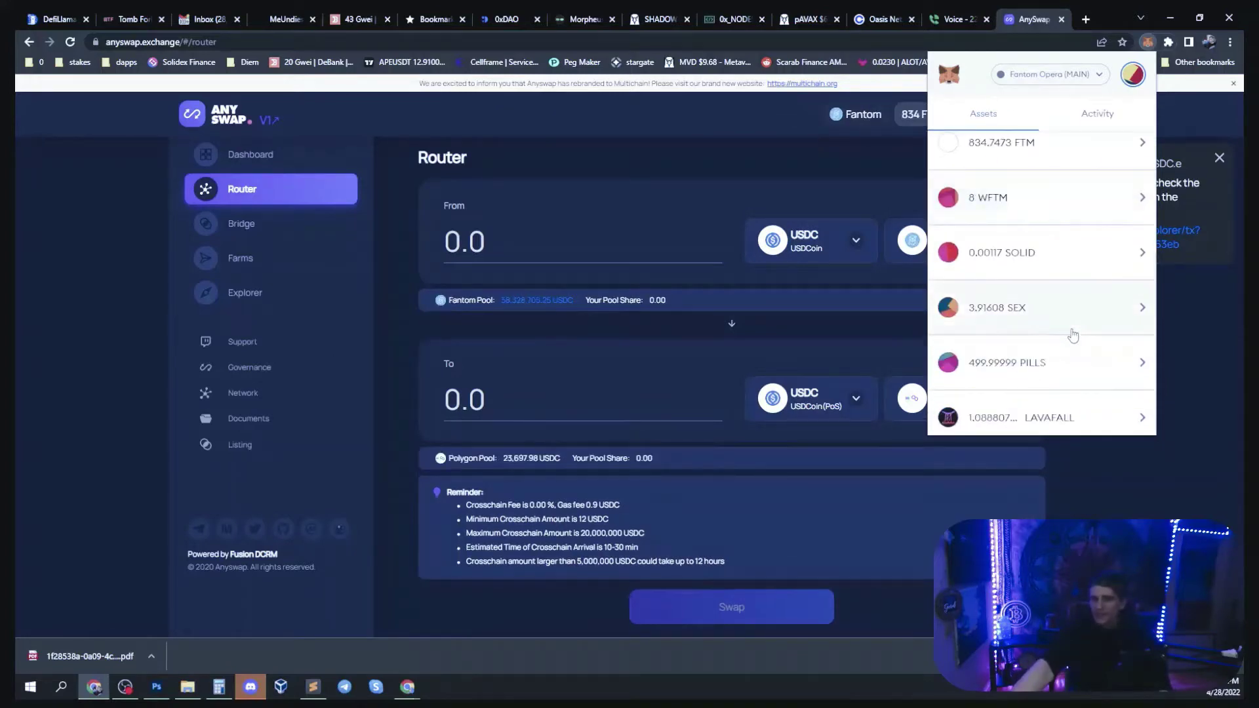
pyautogui.scroll(3, 1074, 336)
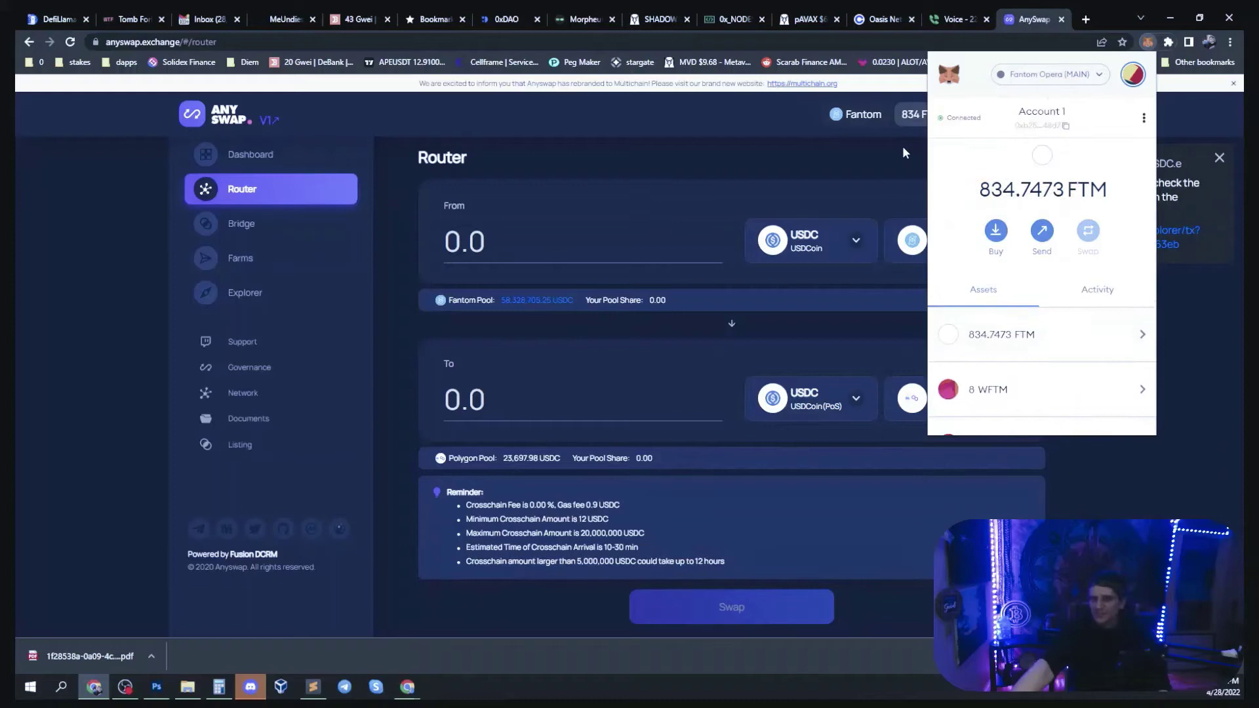
pyautogui.click(821, 155)
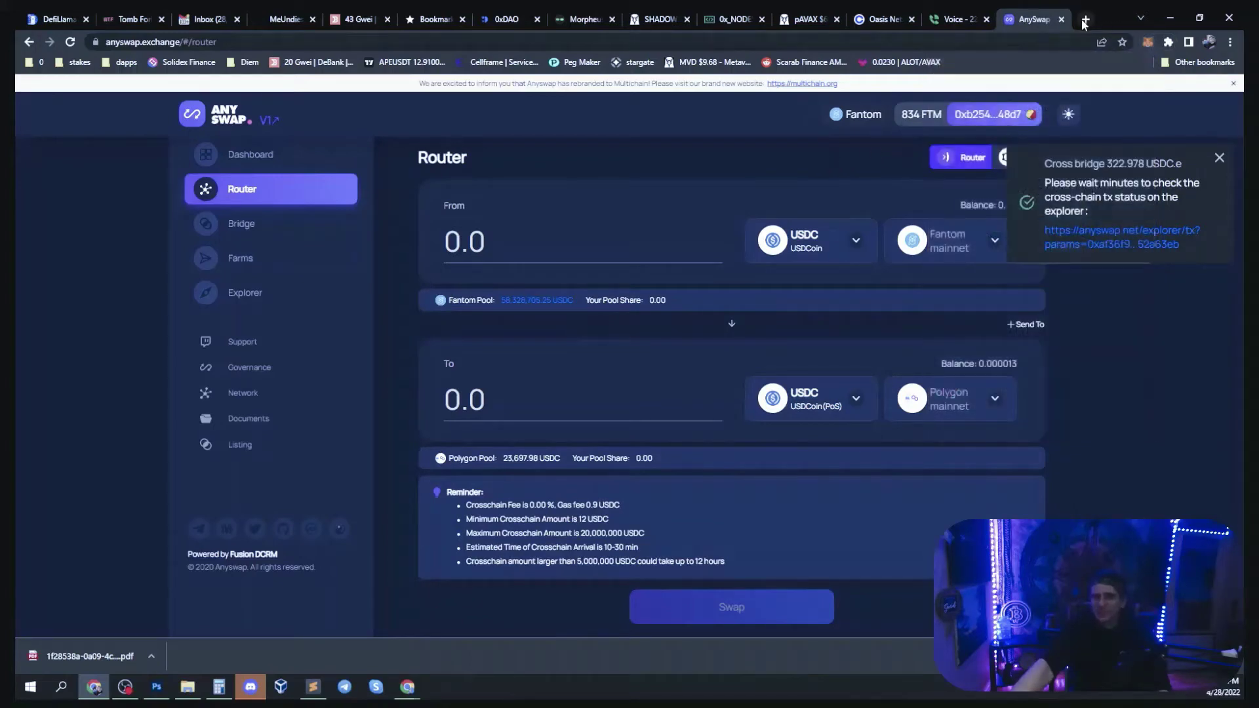
# Step: Load spookyswap.finance in a new tab and go to its Swap page
pyautogui.click(1085, 20)
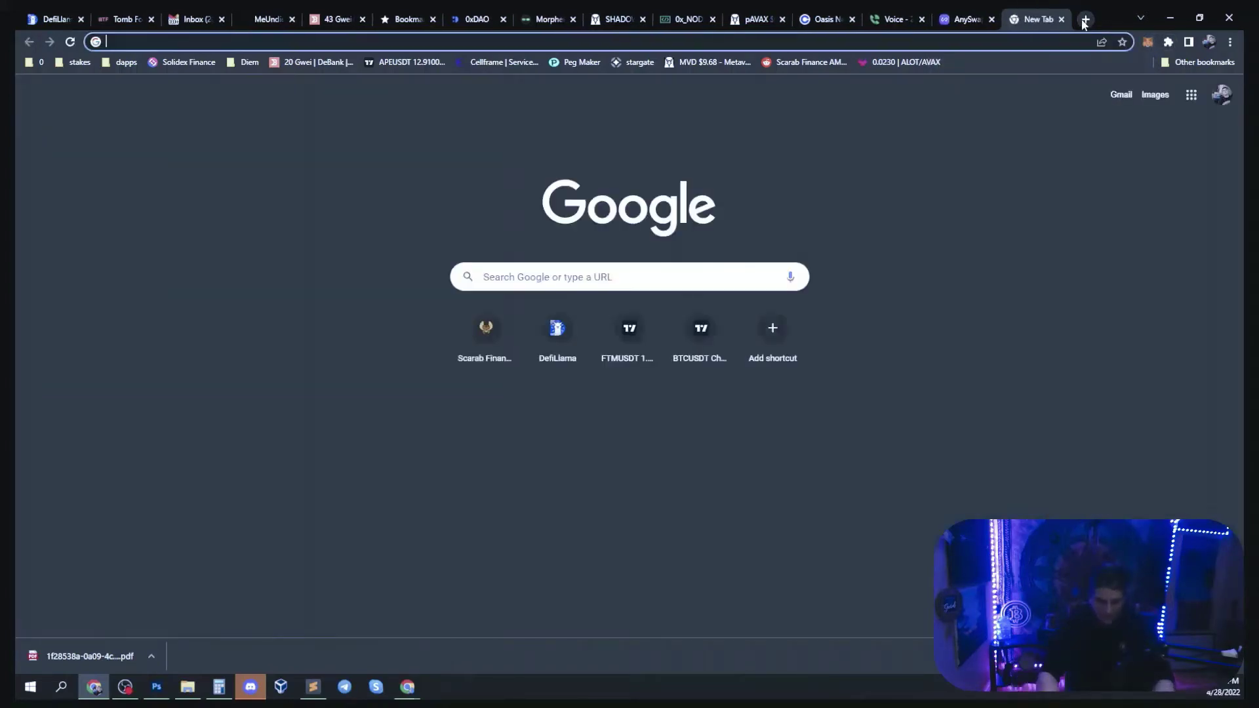
pyautogui.write('spookyswap.finance')
pyautogui.press('Return')
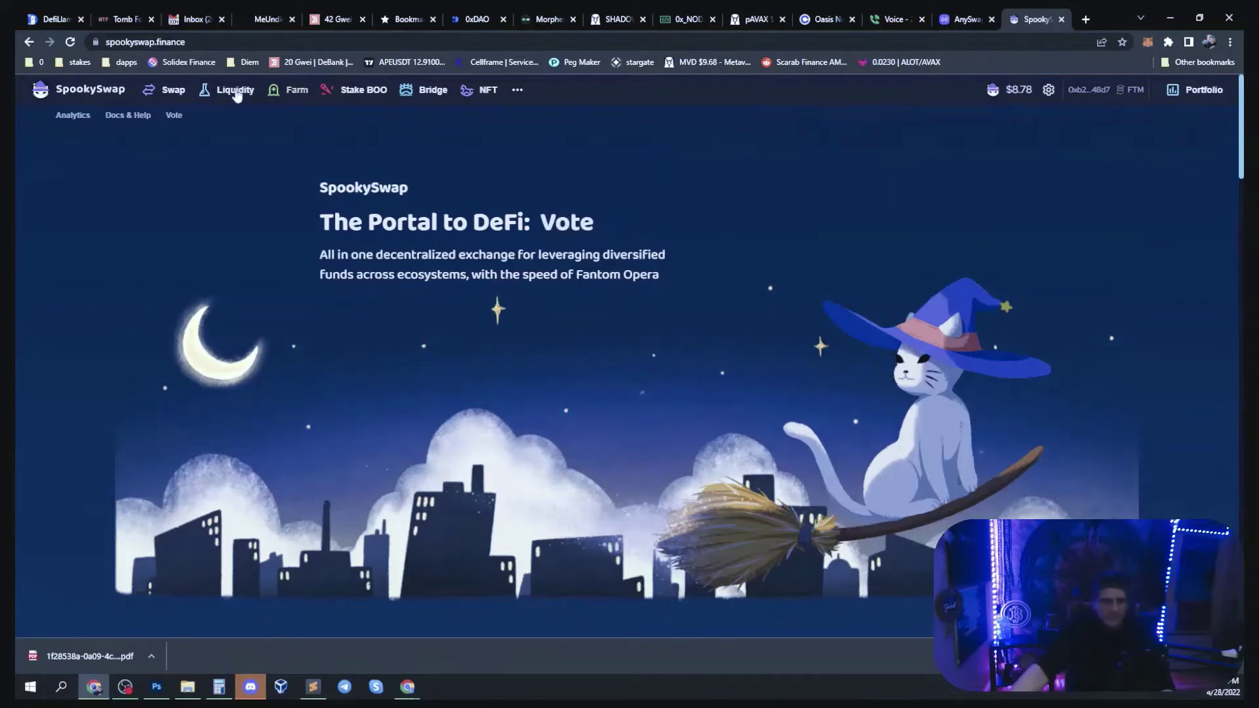
pyautogui.click(174, 90)
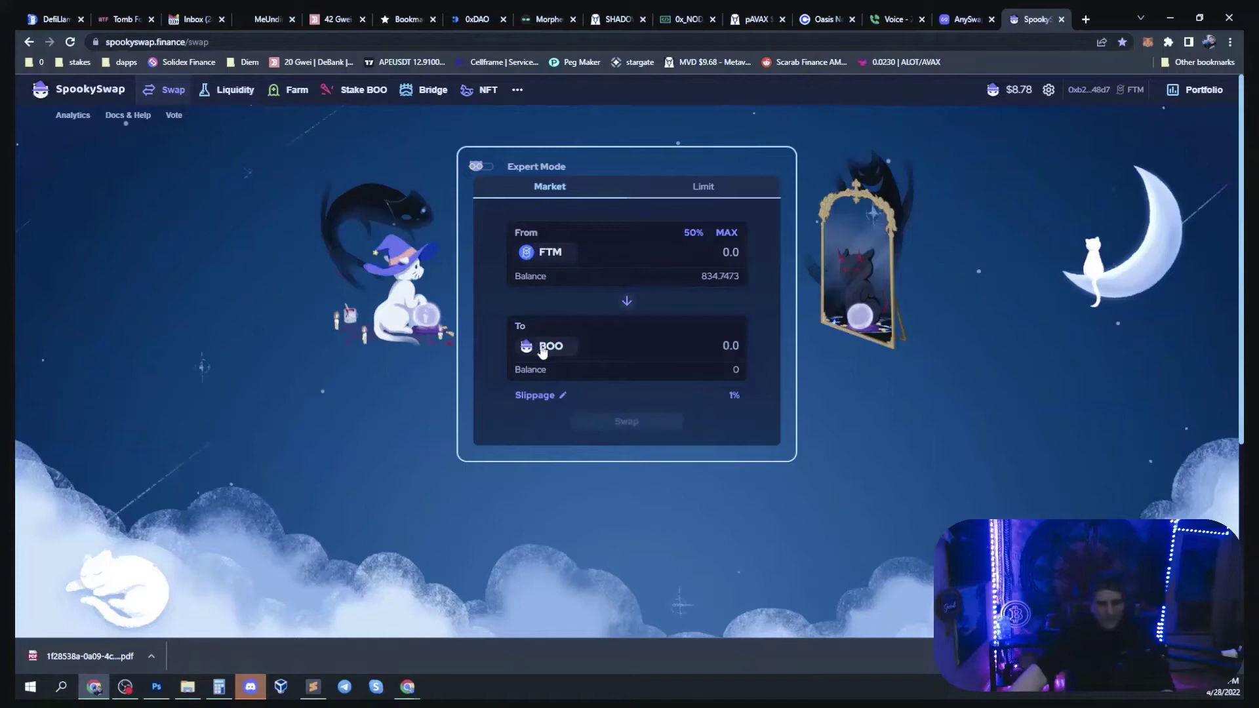
# Step: Make USDC the token to receive in SpookySwap
pyautogui.click(542, 352)
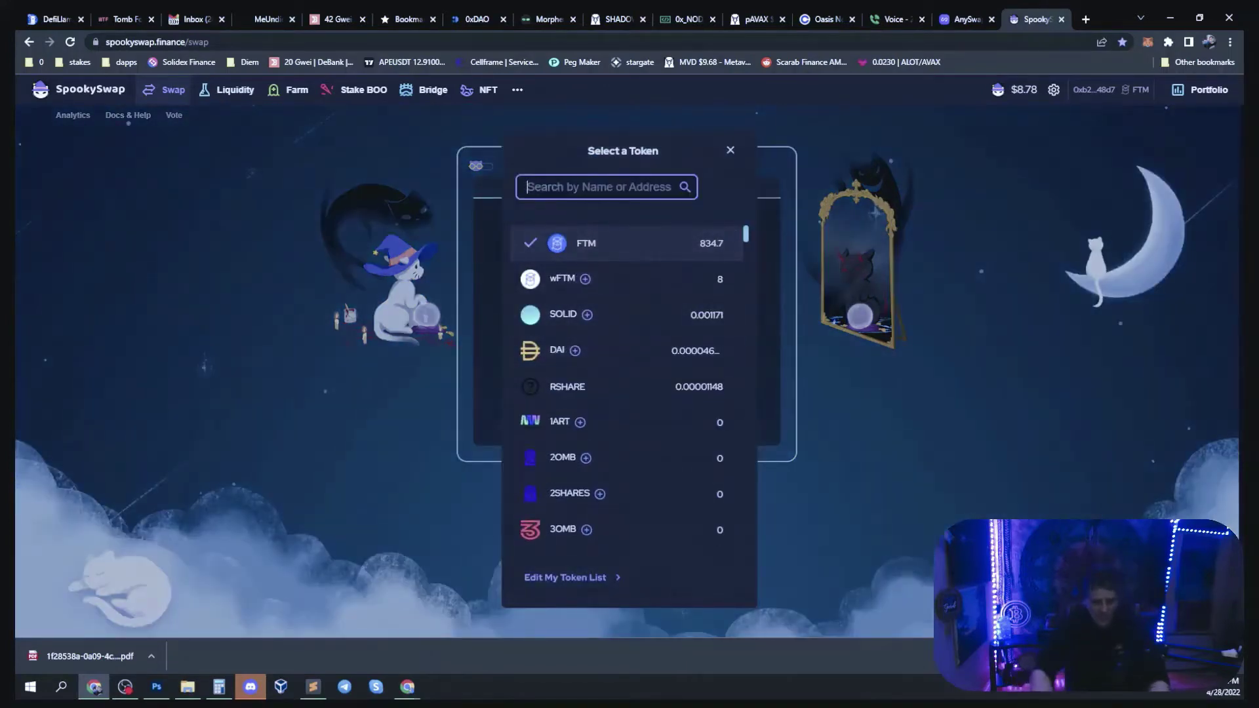
pyautogui.write('usdc')
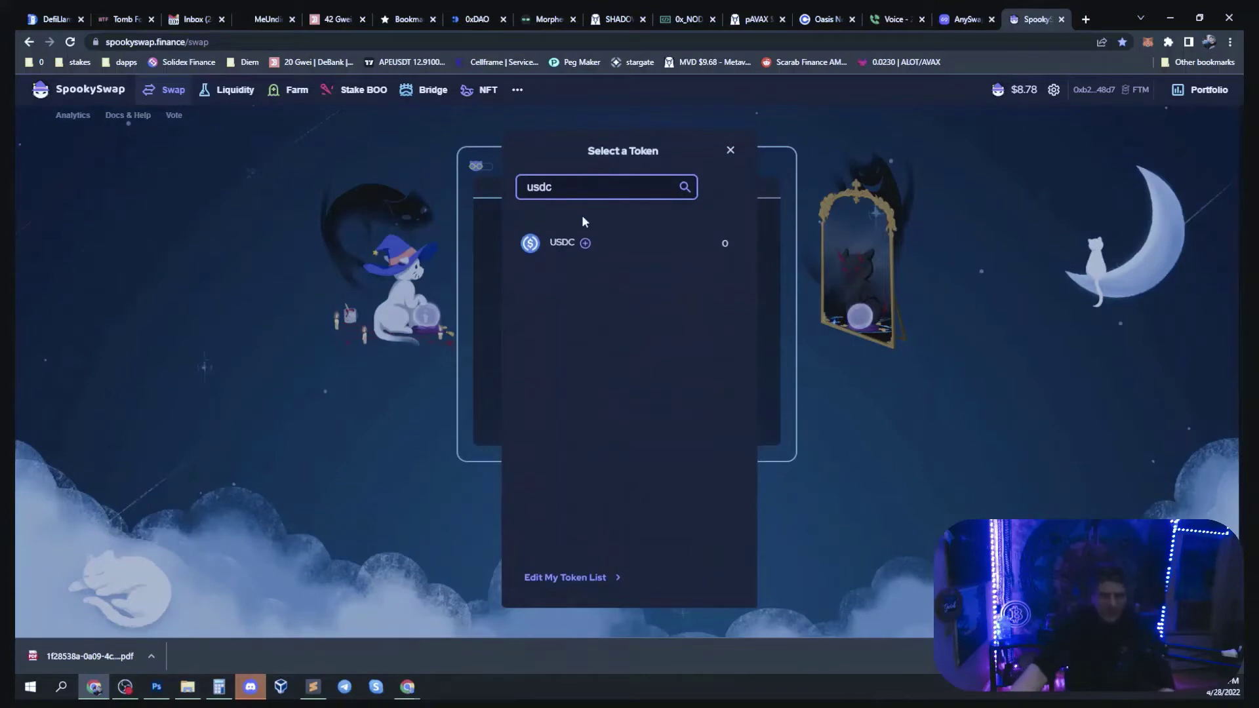
pyautogui.click(562, 243)
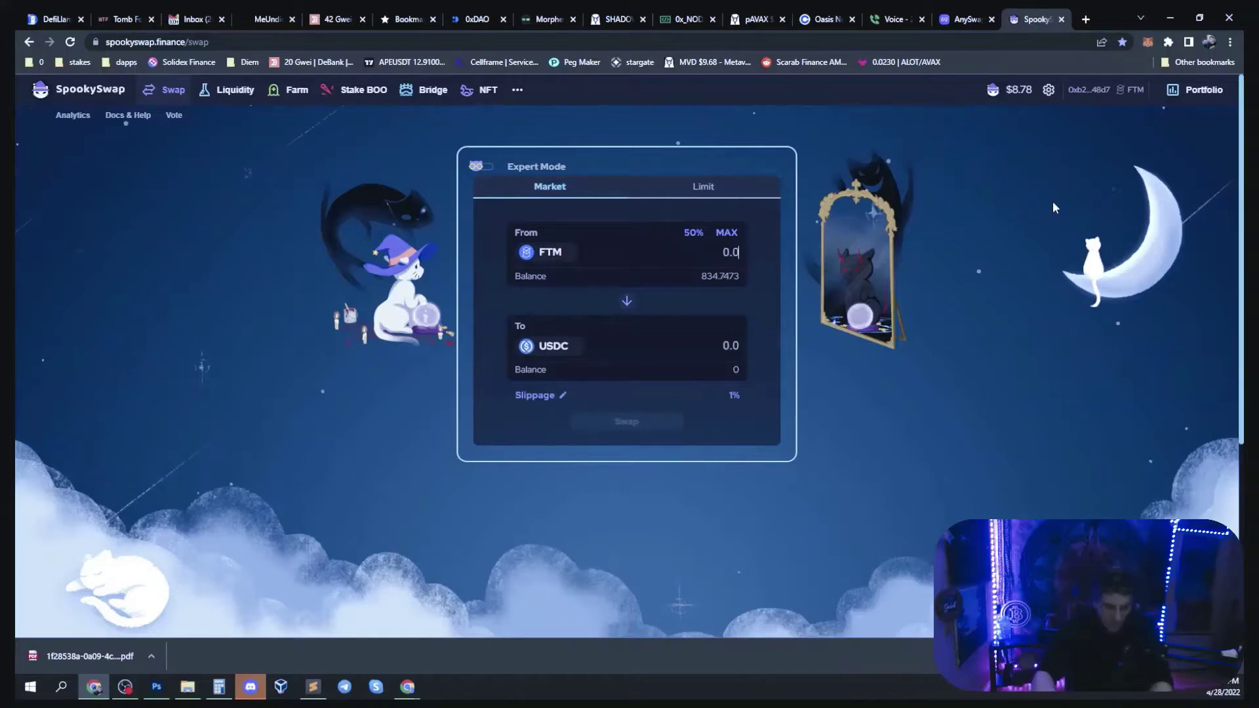
# Step: Enter 300 FTM as the swap amount, estimating 286.437 USDC
pyautogui.write('100')
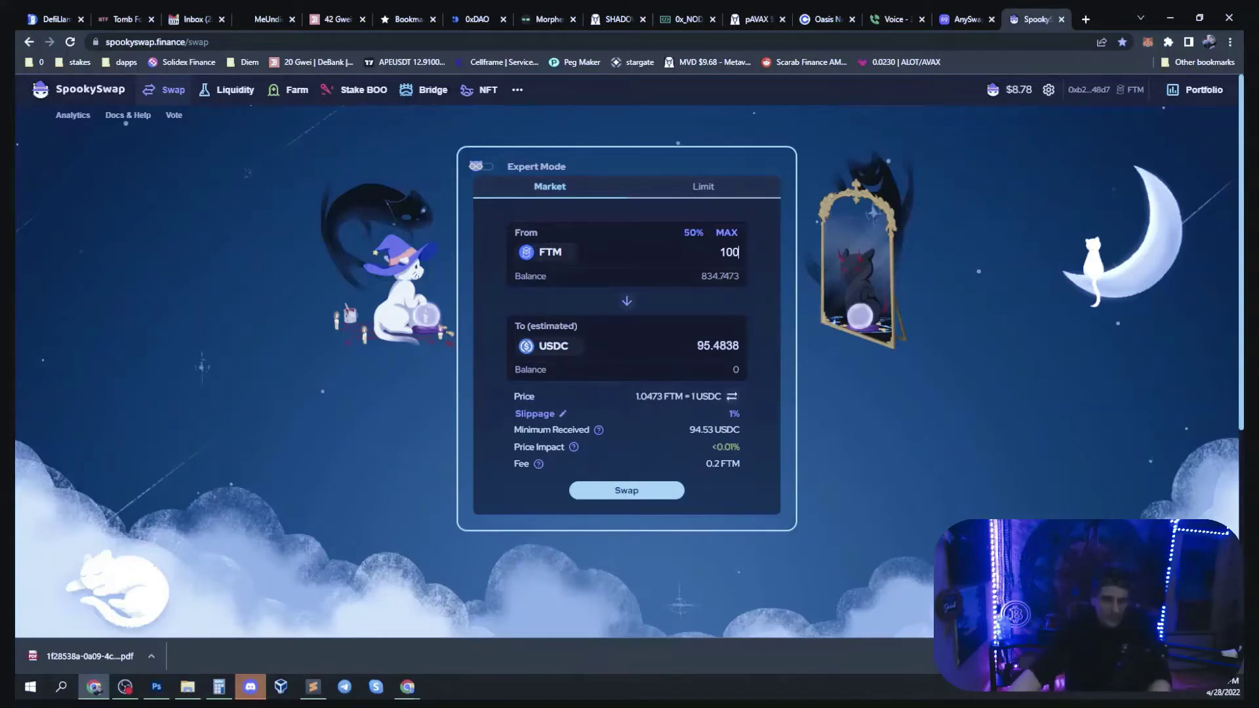
pyautogui.hotkey('ctrl', 'a')
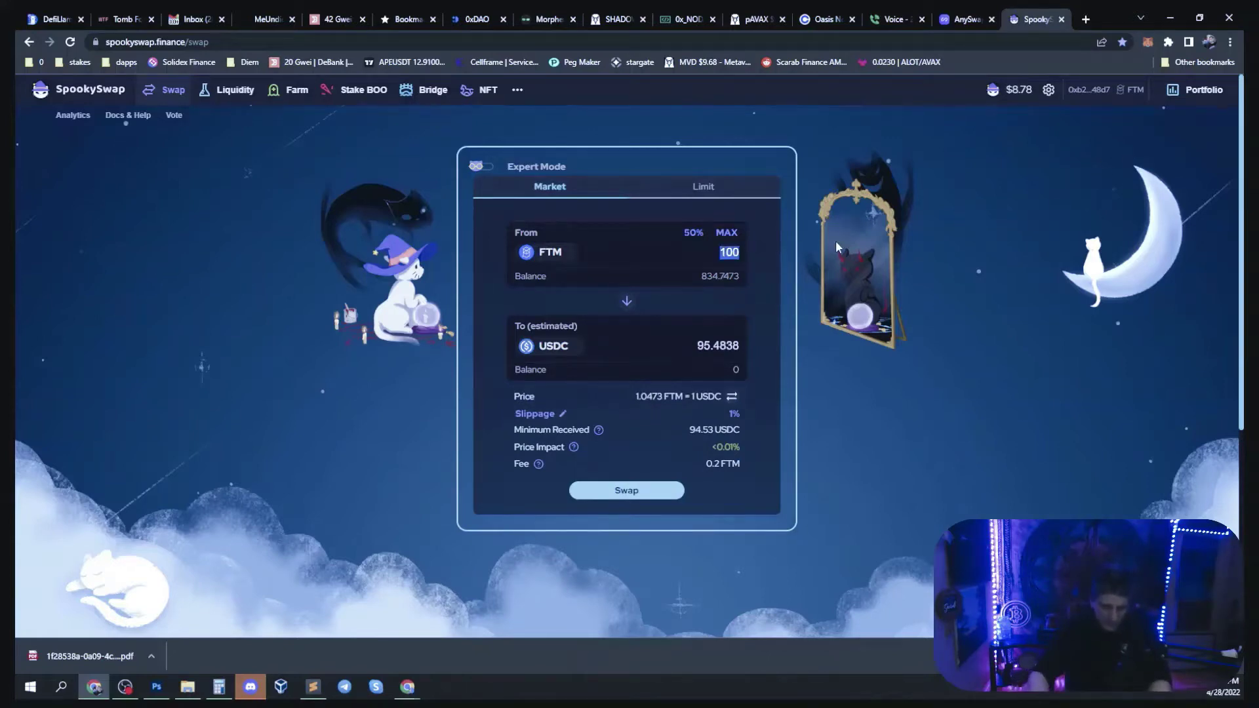
pyautogui.write('300')
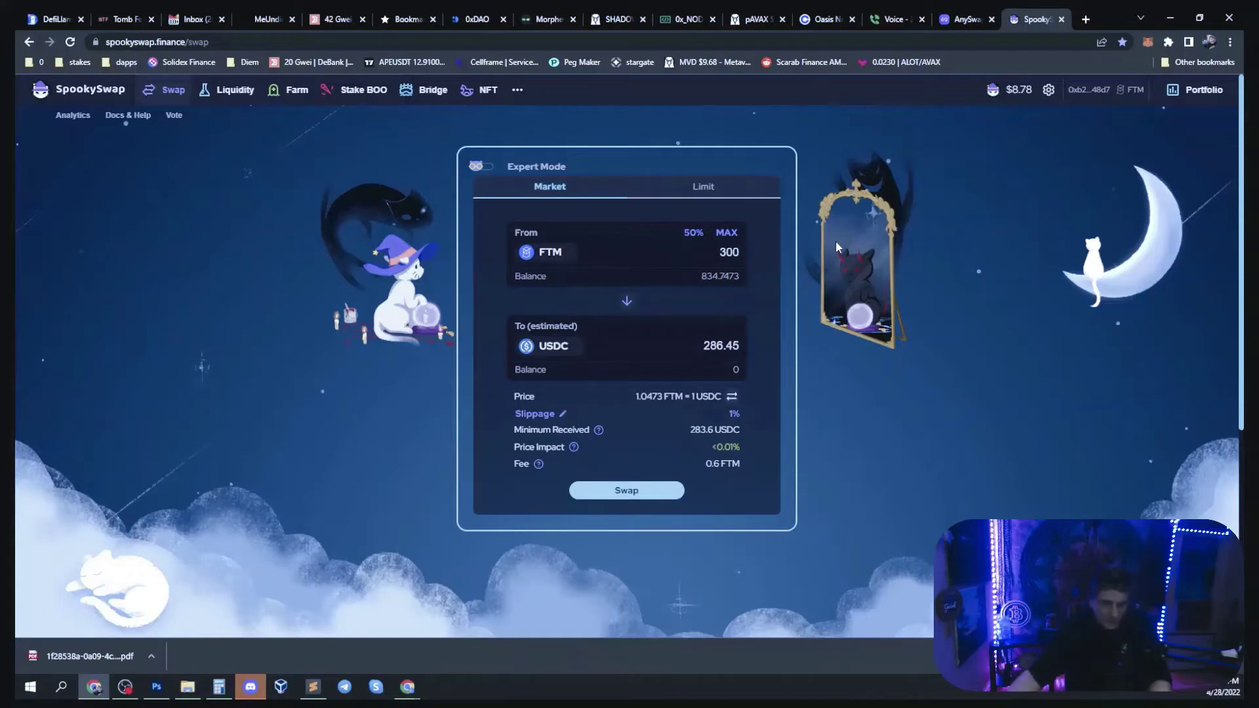
pyautogui.press('BackSpace')
pyautogui.press('BackSpace')
pyautogui.press('BackSpace')
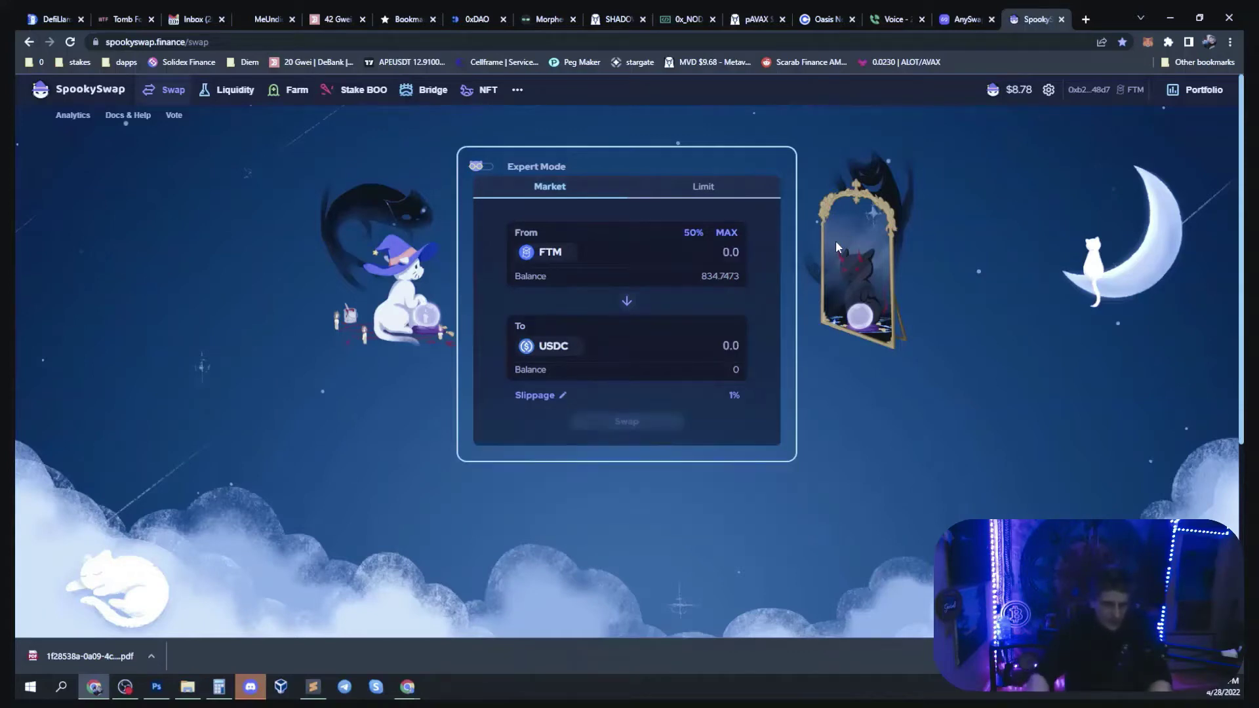
pyautogui.write('2')
pyautogui.press('BackSpace')
pyautogui.write('300')
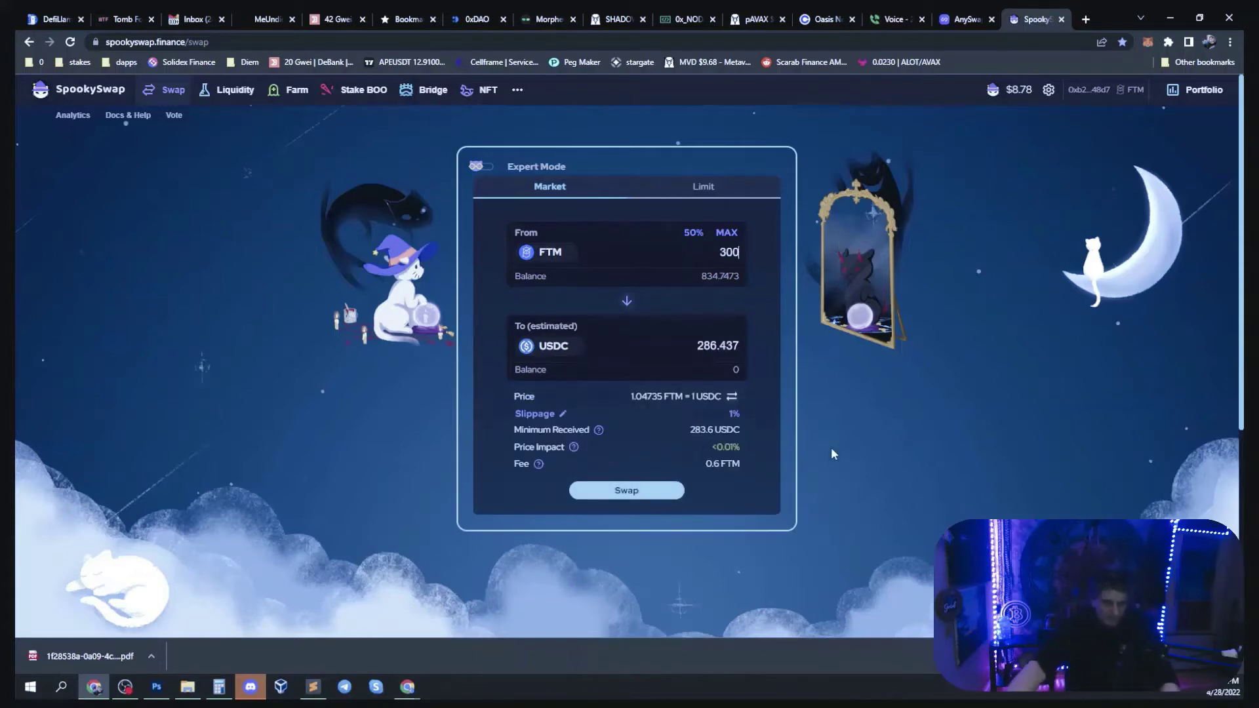
# Step: Submit the 300 FTM-to-USDC swap and confirm it in MetaMask
pyautogui.click(636, 502)
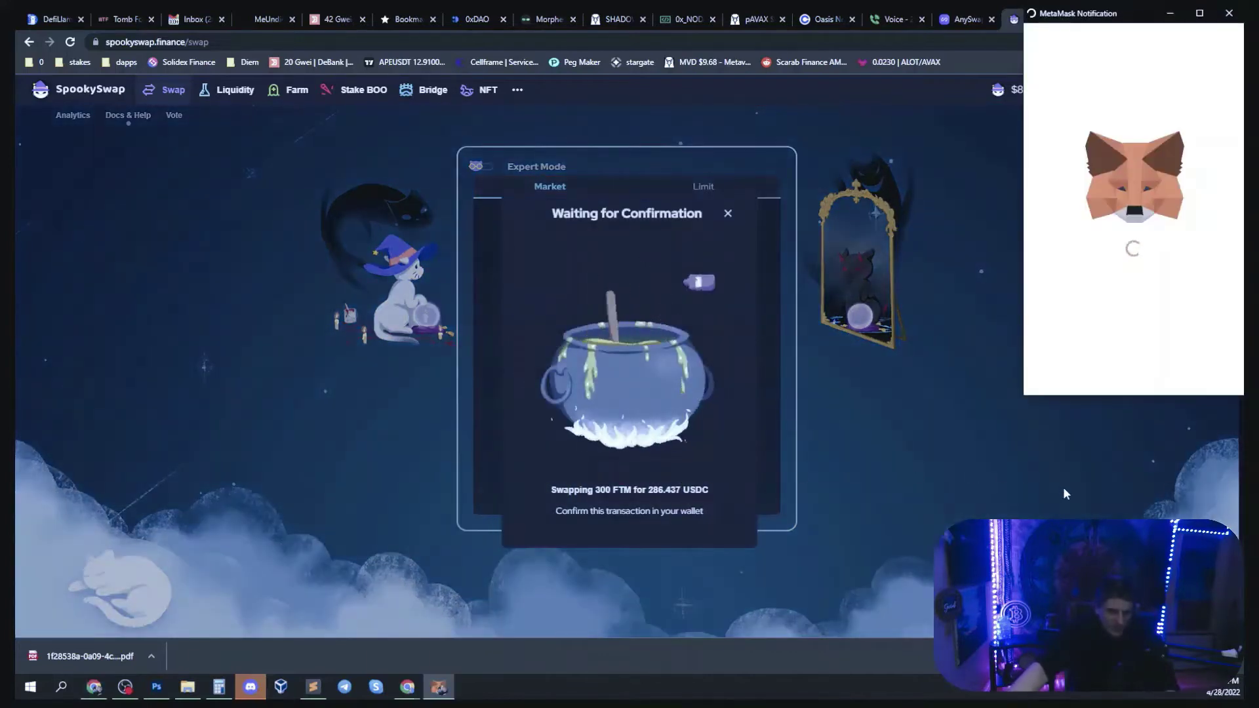
pyautogui.scroll(-1, 1199, 364)
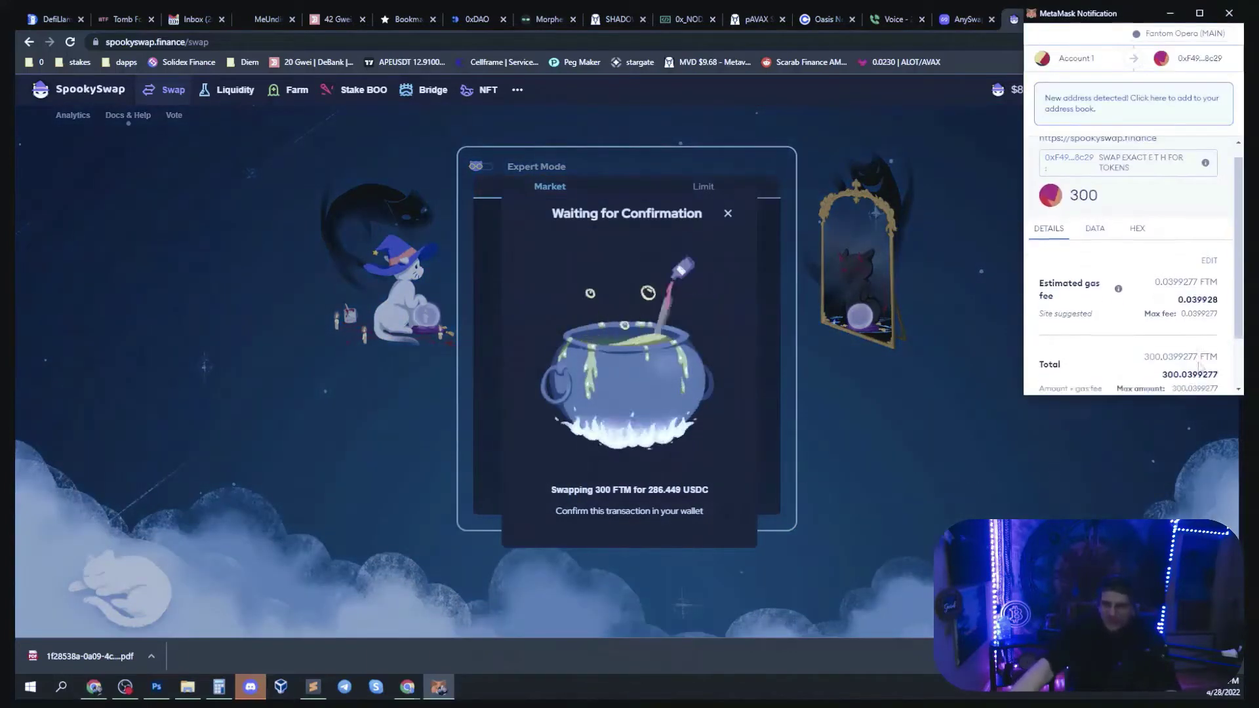
pyautogui.scroll(-2, 1199, 364)
pyautogui.click(1199, 362)
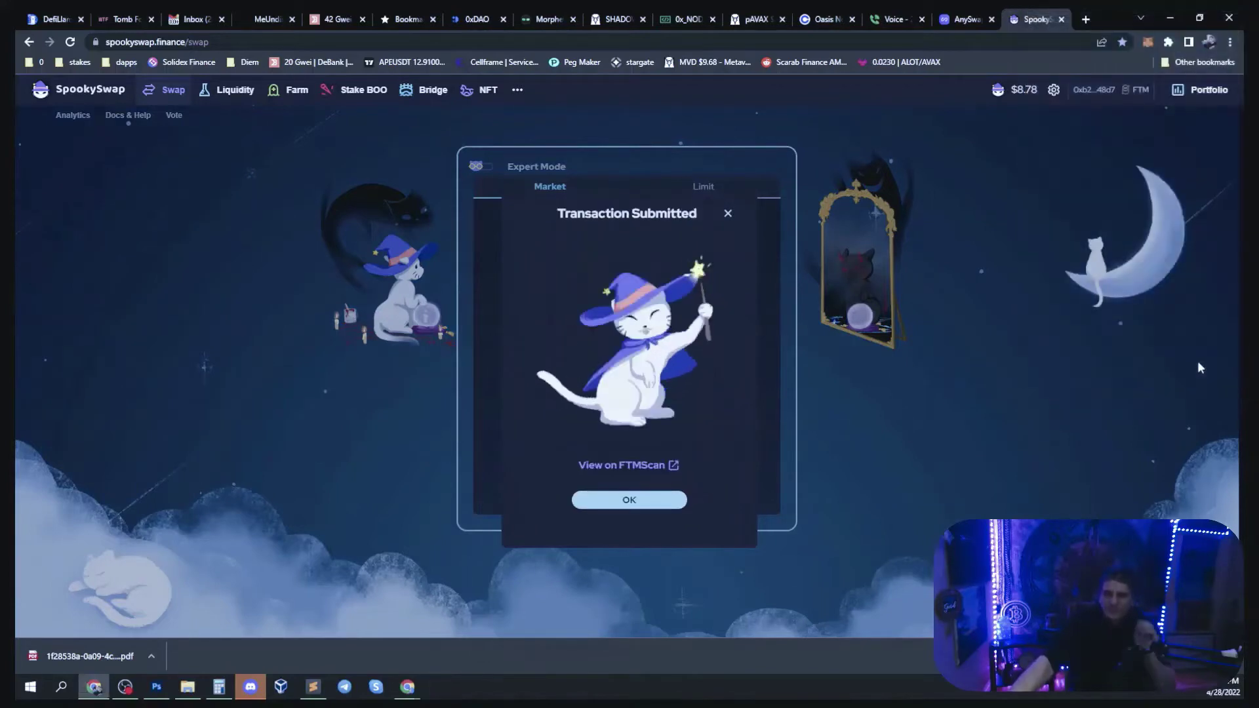
pyautogui.click(585, 500)
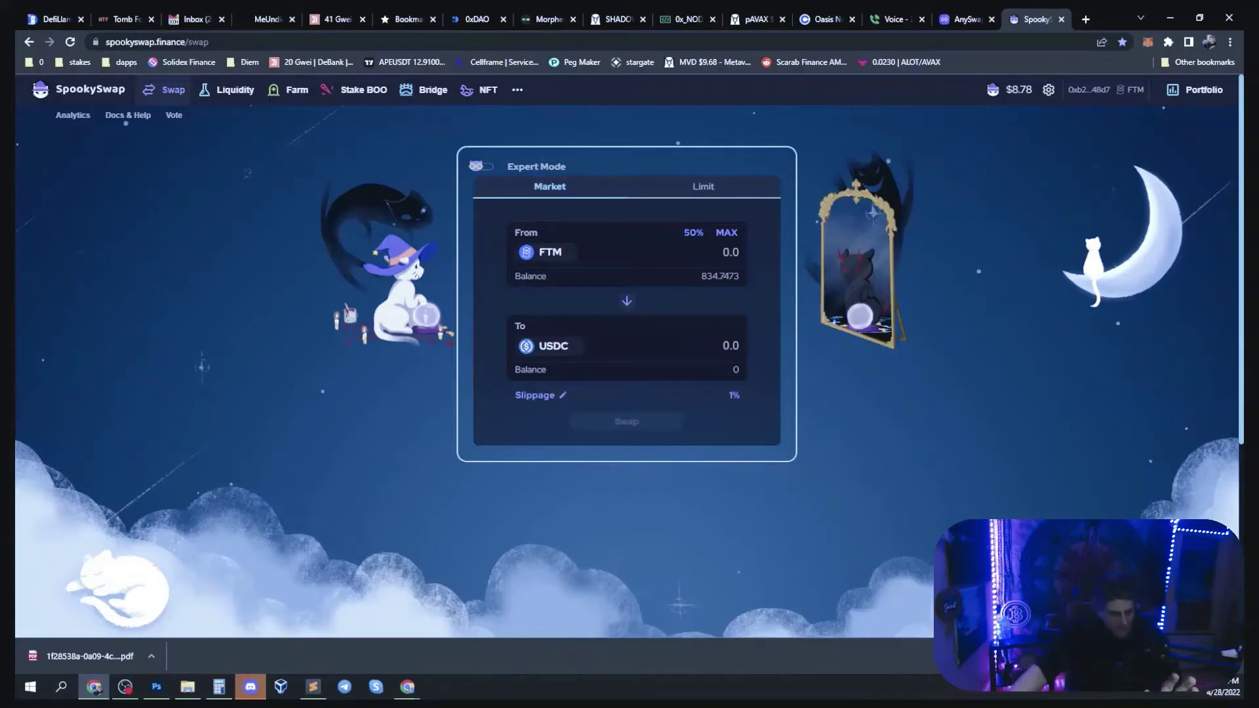
# Step: Find the pending FTM-to-USDC swap in MetaMask and speed it up with gas limit 2222782
pyautogui.click(1149, 43)
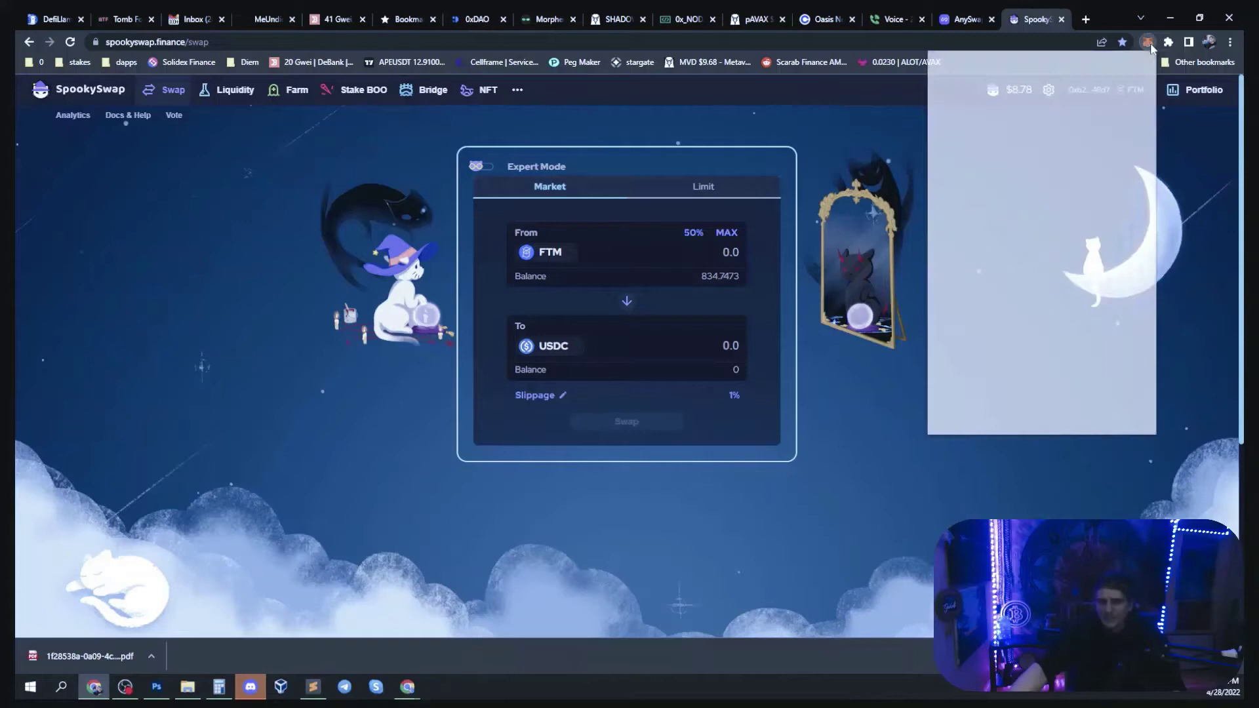
pyautogui.scroll(-3, 1099, 273)
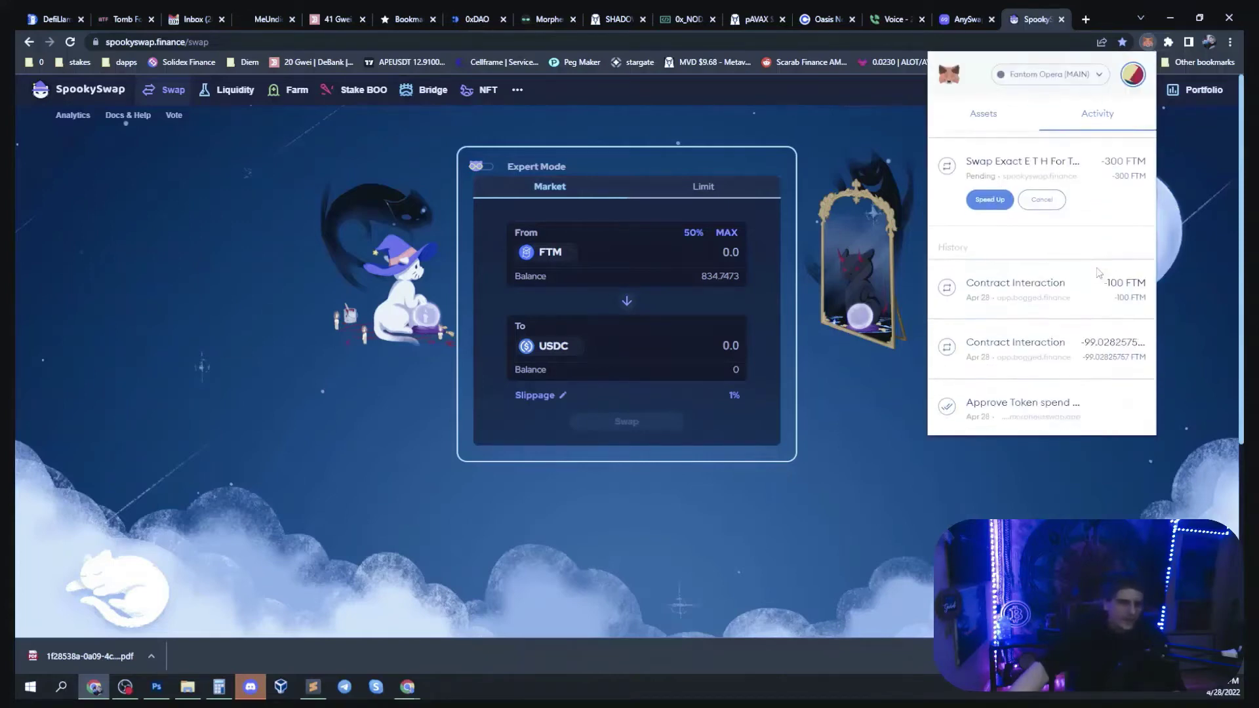
pyautogui.scroll(3, 1096, 273)
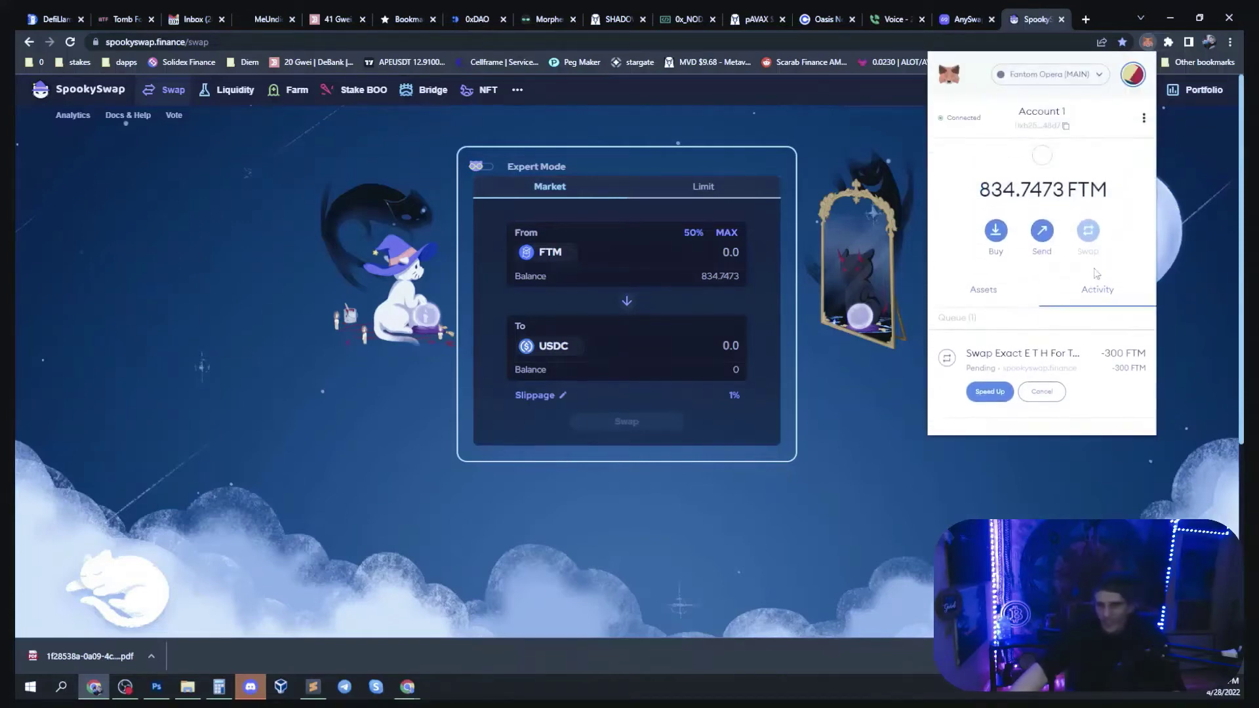
pyautogui.scroll(-1, 1094, 276)
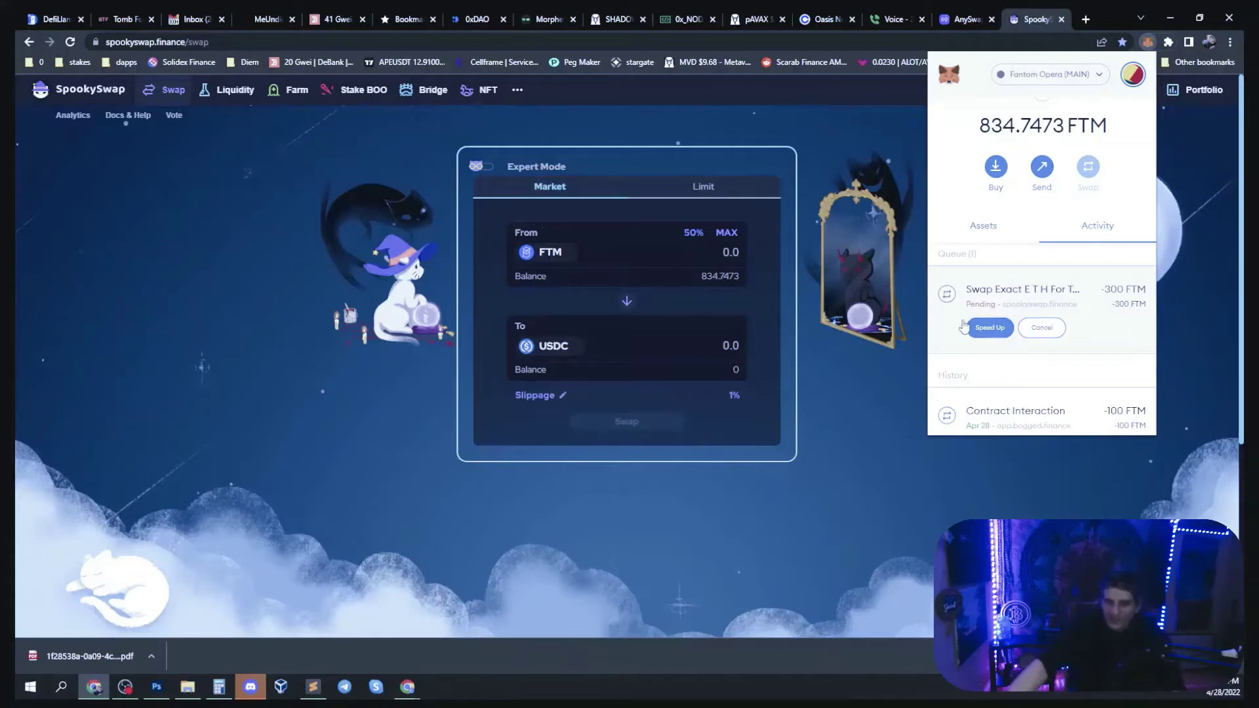
pyautogui.click(1004, 328)
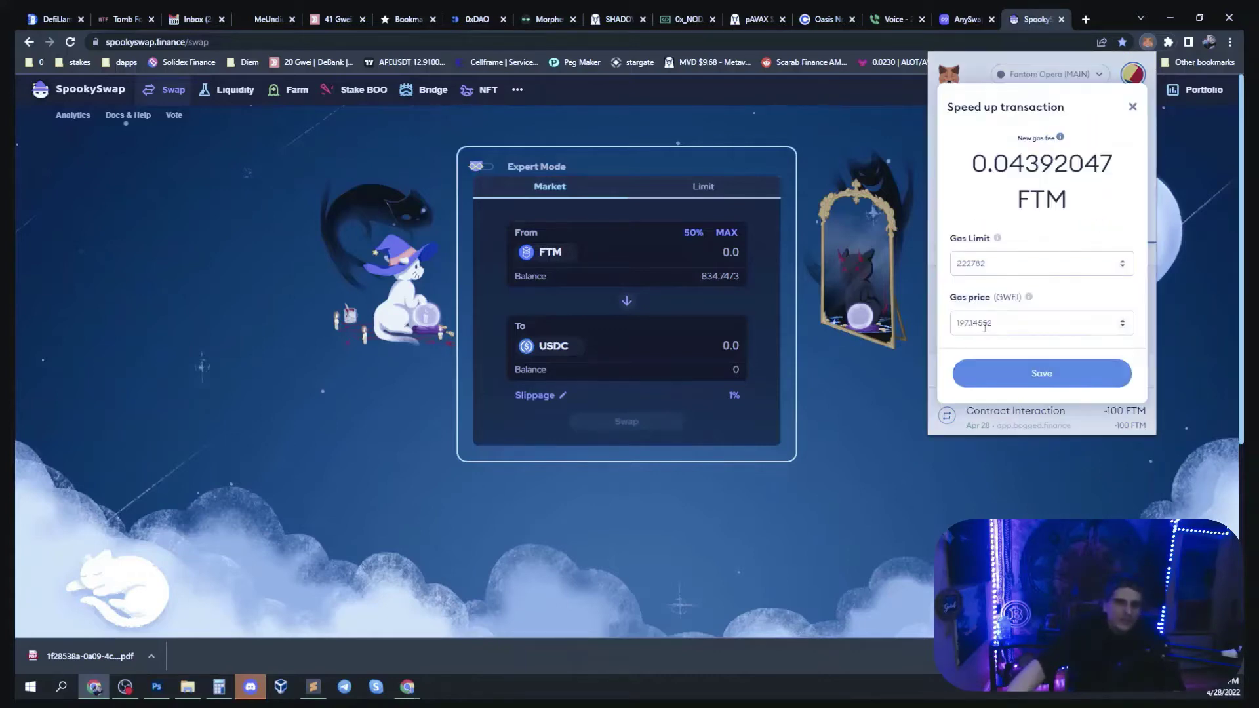
pyautogui.click(964, 263)
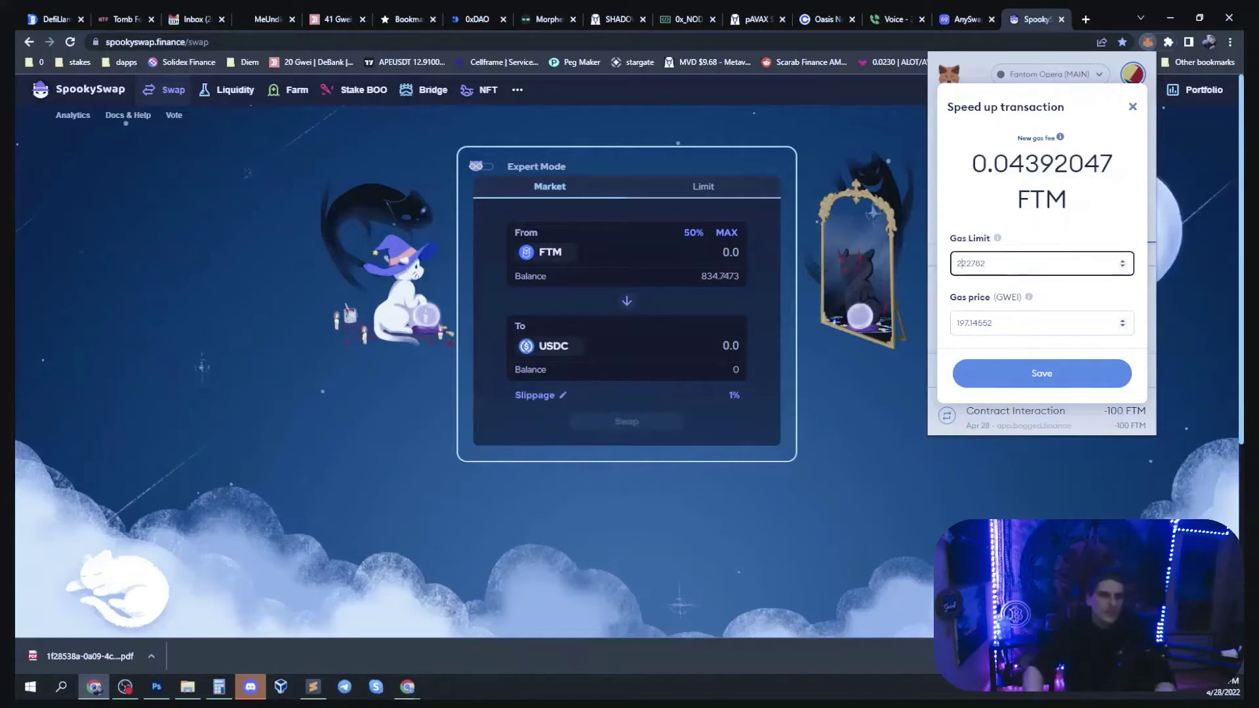
pyautogui.write('1')
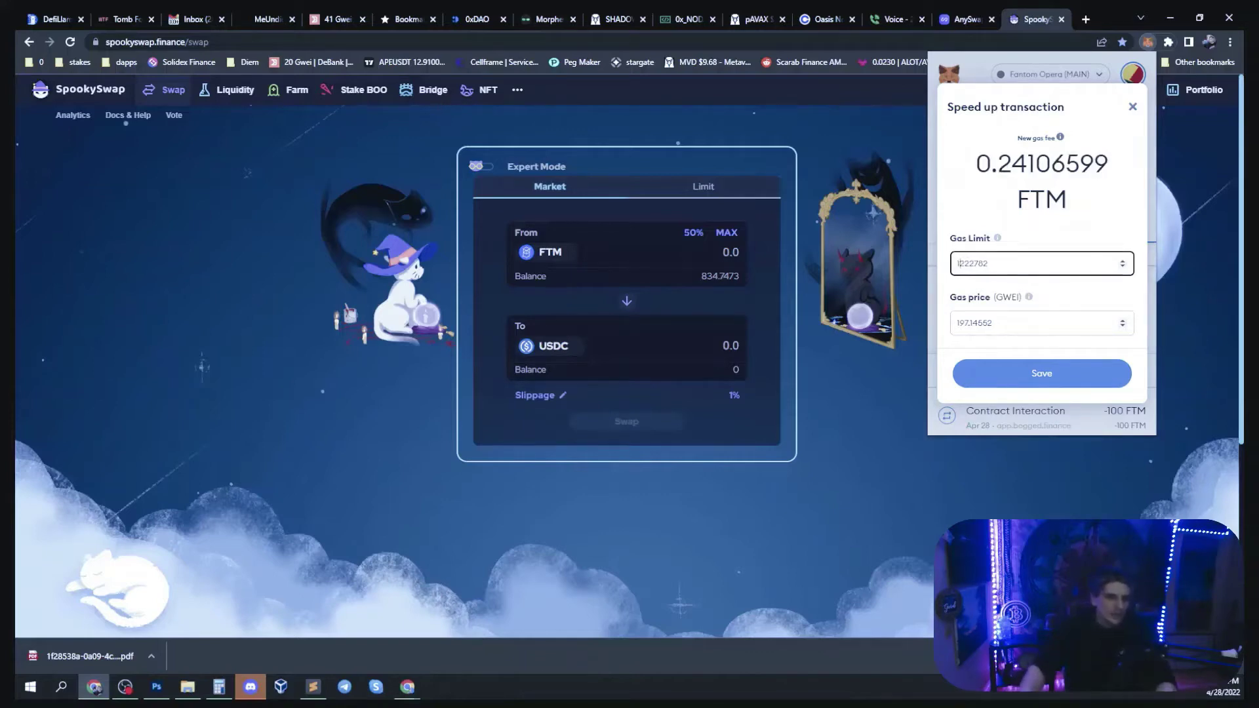
pyautogui.press('BackSpace')
pyautogui.write('2')
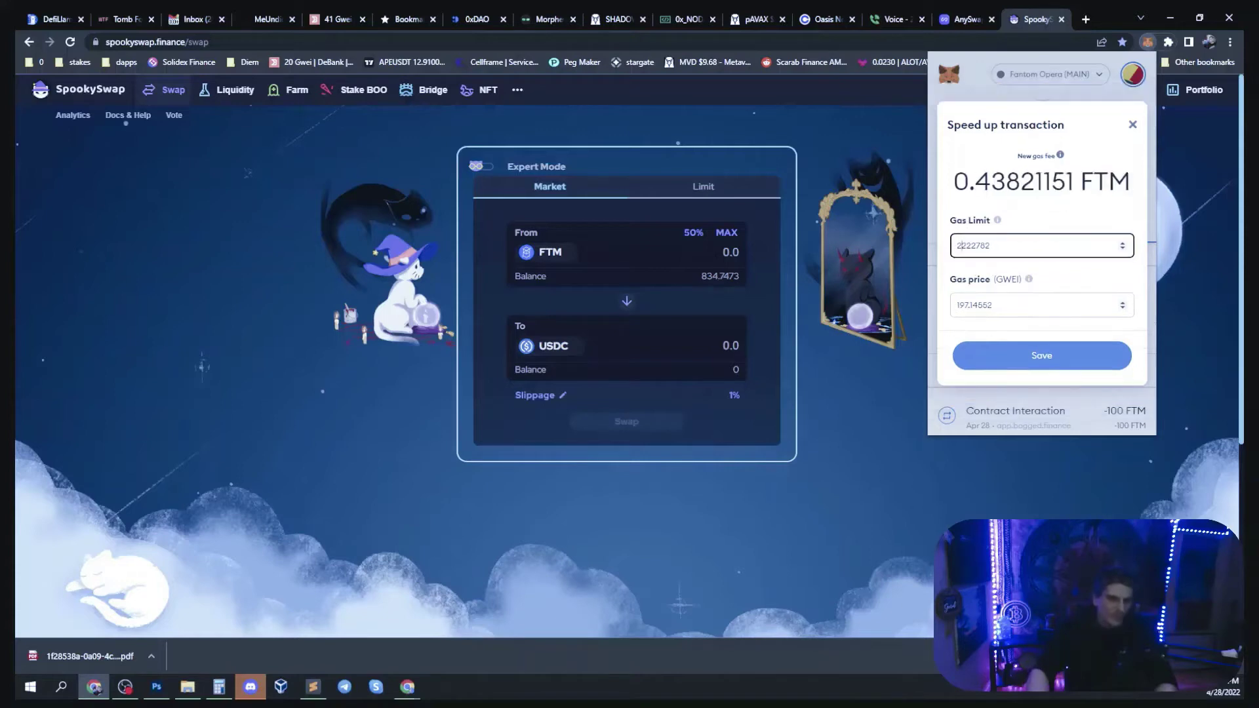
pyautogui.click(959, 355)
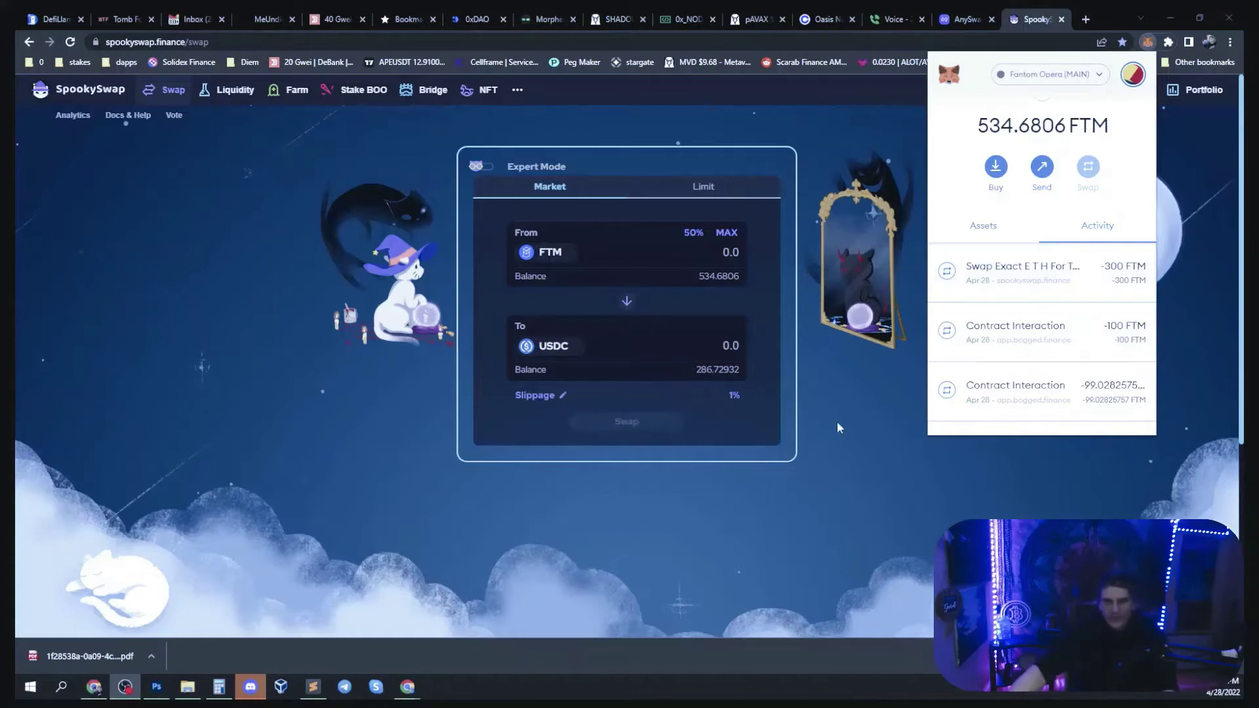
# Step: Return to the AnySwap Router tab and reopen MetaMask to view the 300 FTM swap
pyautogui.click(683, 492)
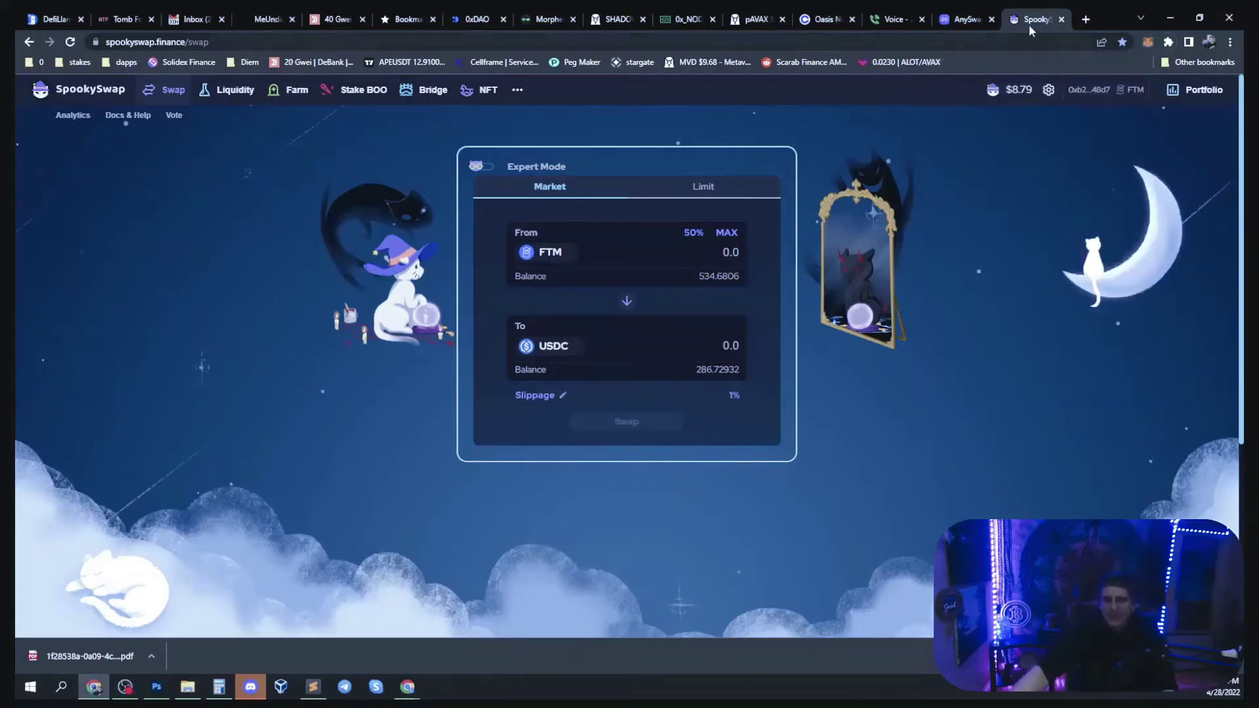
pyautogui.click(965, 19)
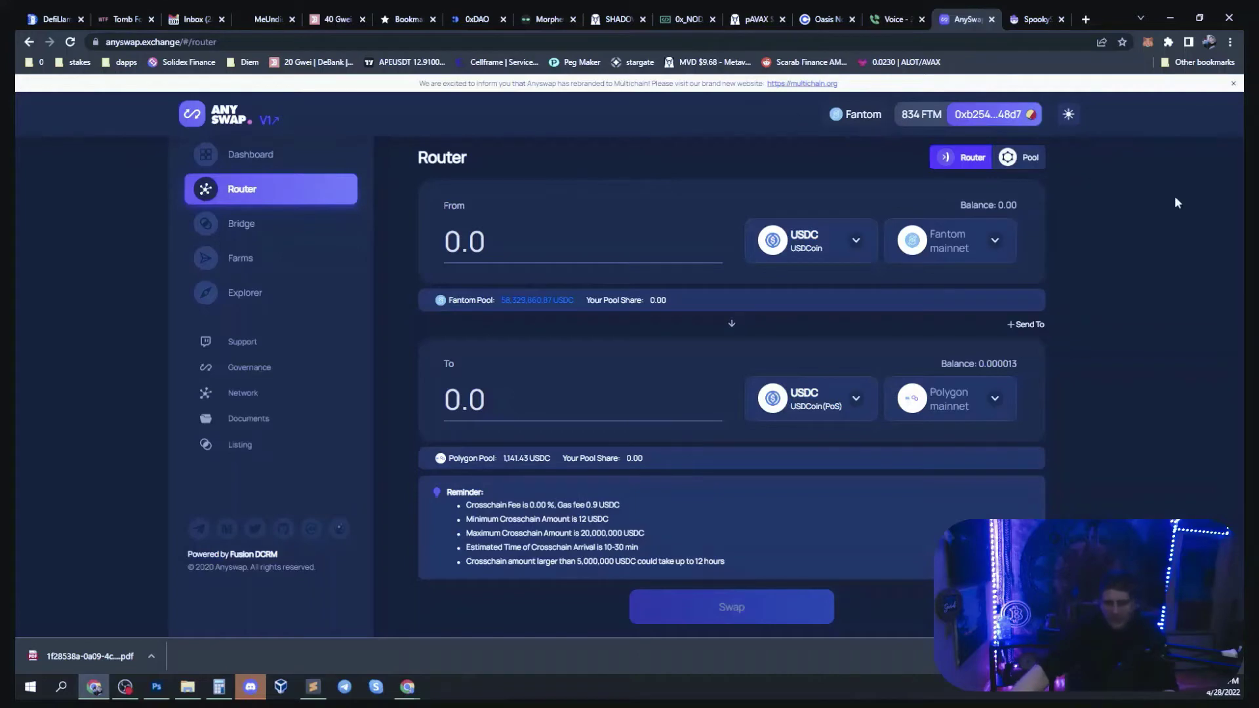
pyautogui.click(1154, 40)
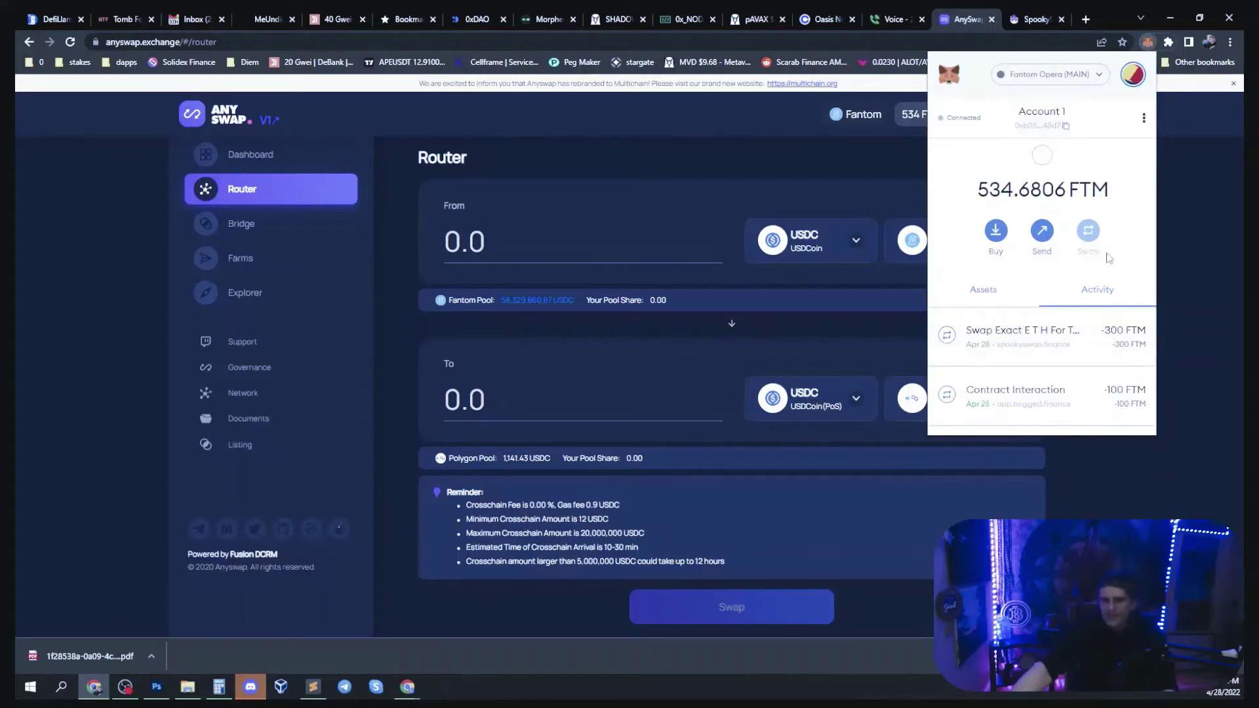
# Step: Bridge the full 286.729 USDC balance to Avalanche mainnet, bringing up the swap confirmation
pyautogui.click(1231, 192)
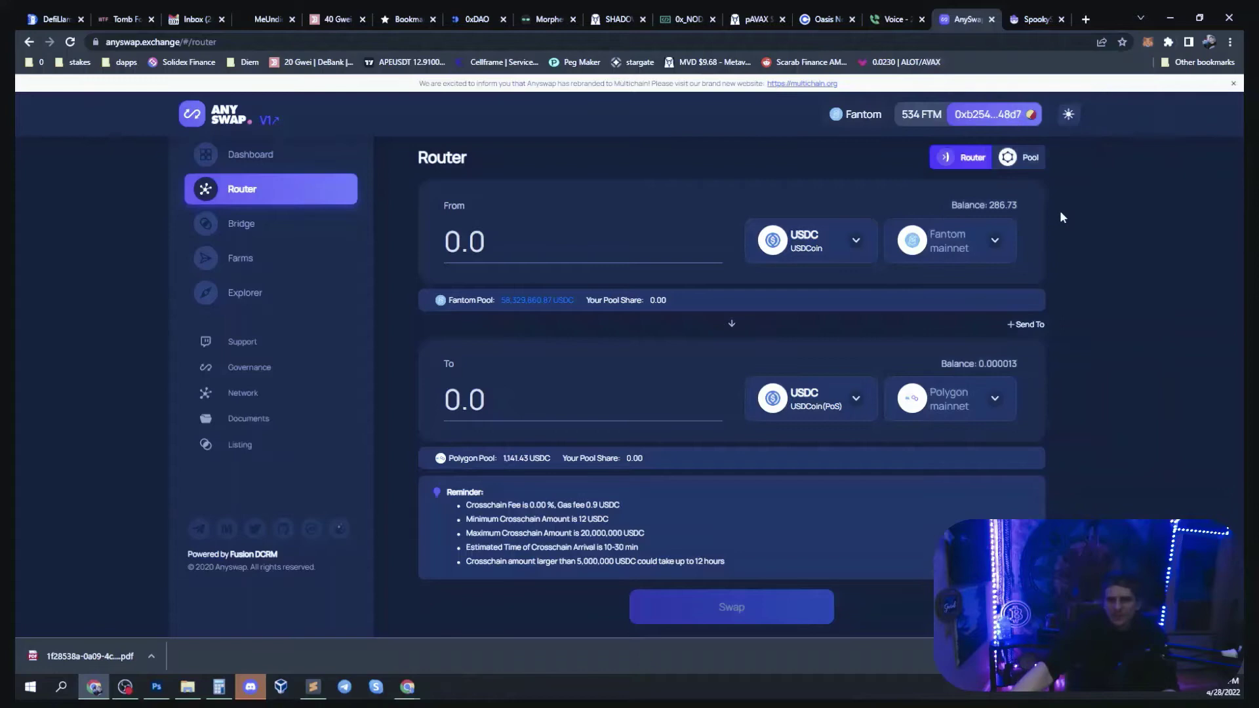
pyautogui.click(1004, 206)
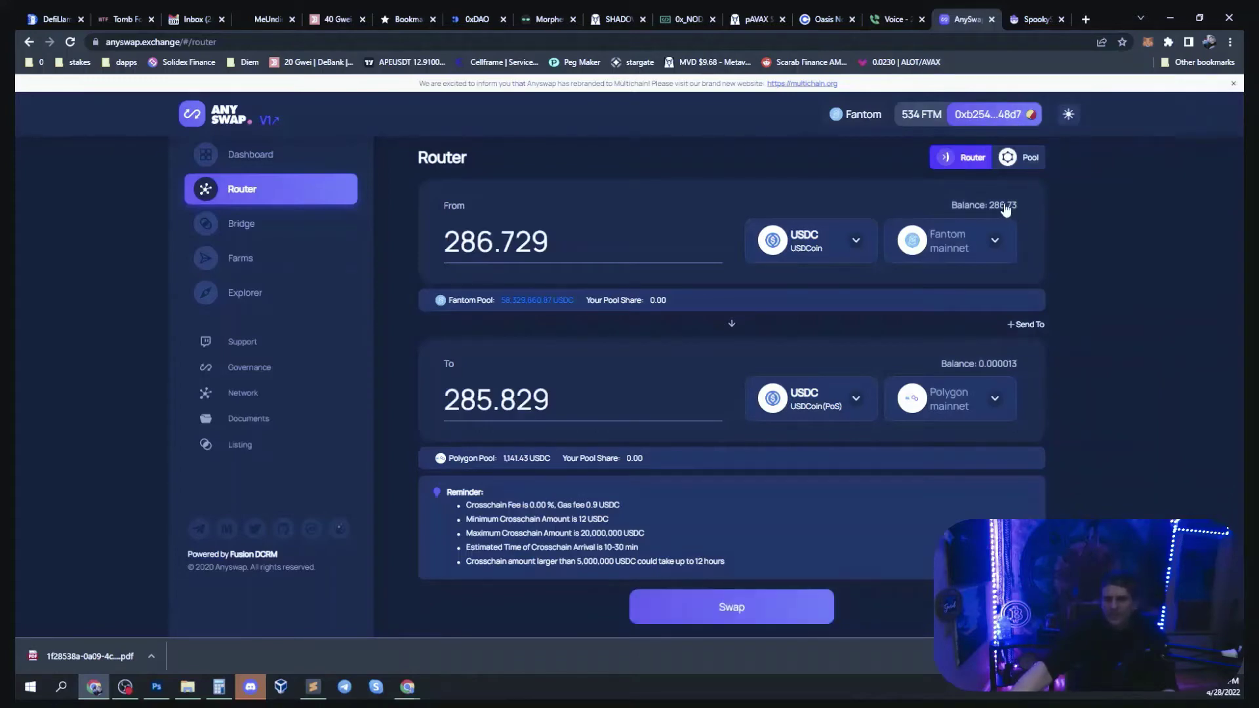
pyautogui.click(944, 410)
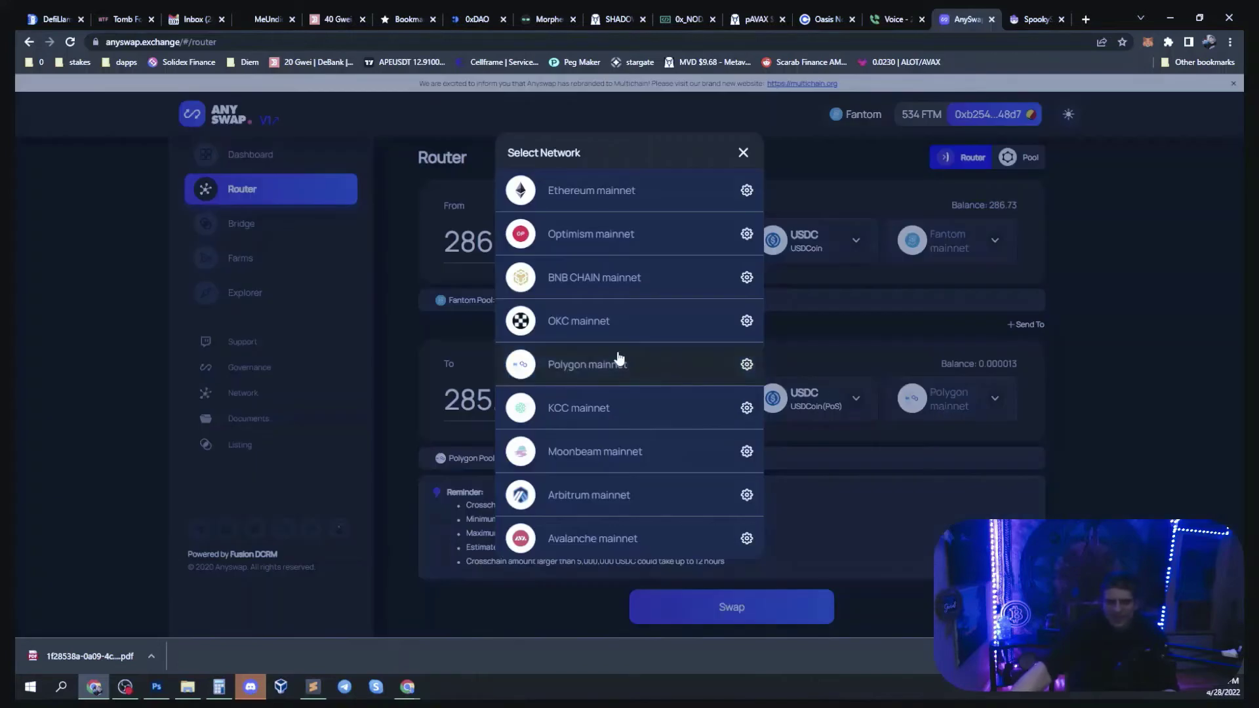
pyautogui.click(619, 361)
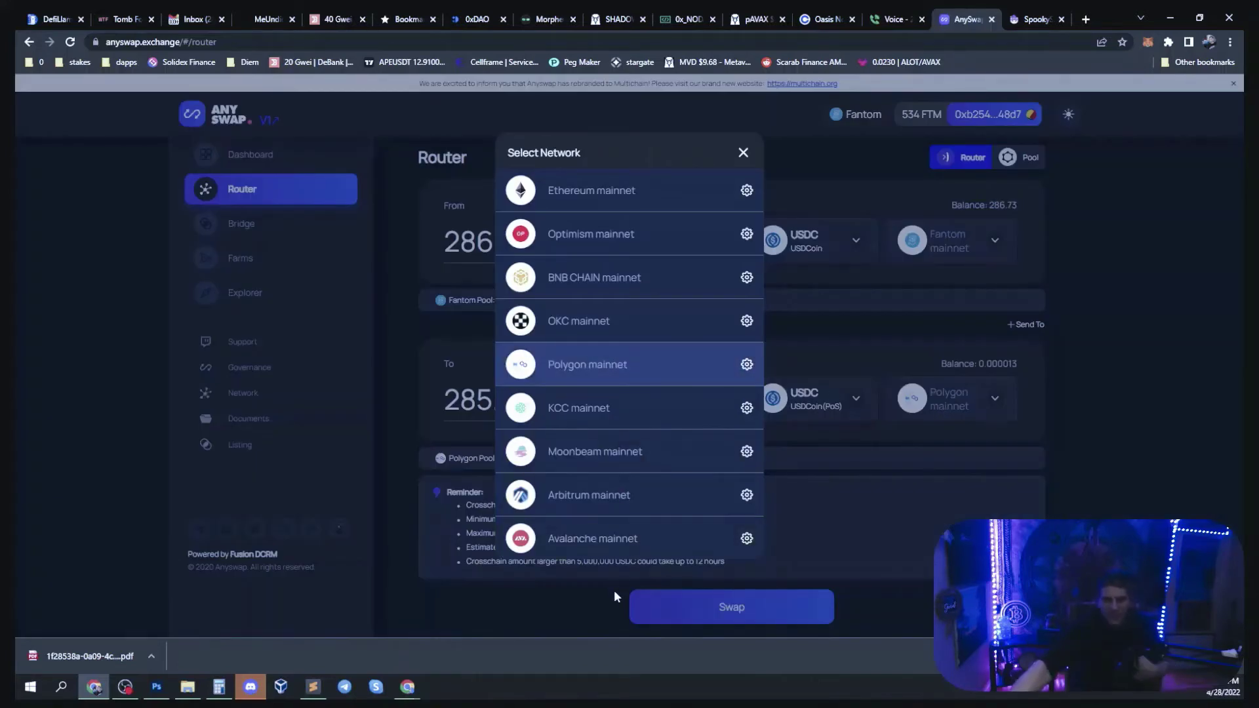
pyautogui.click(612, 547)
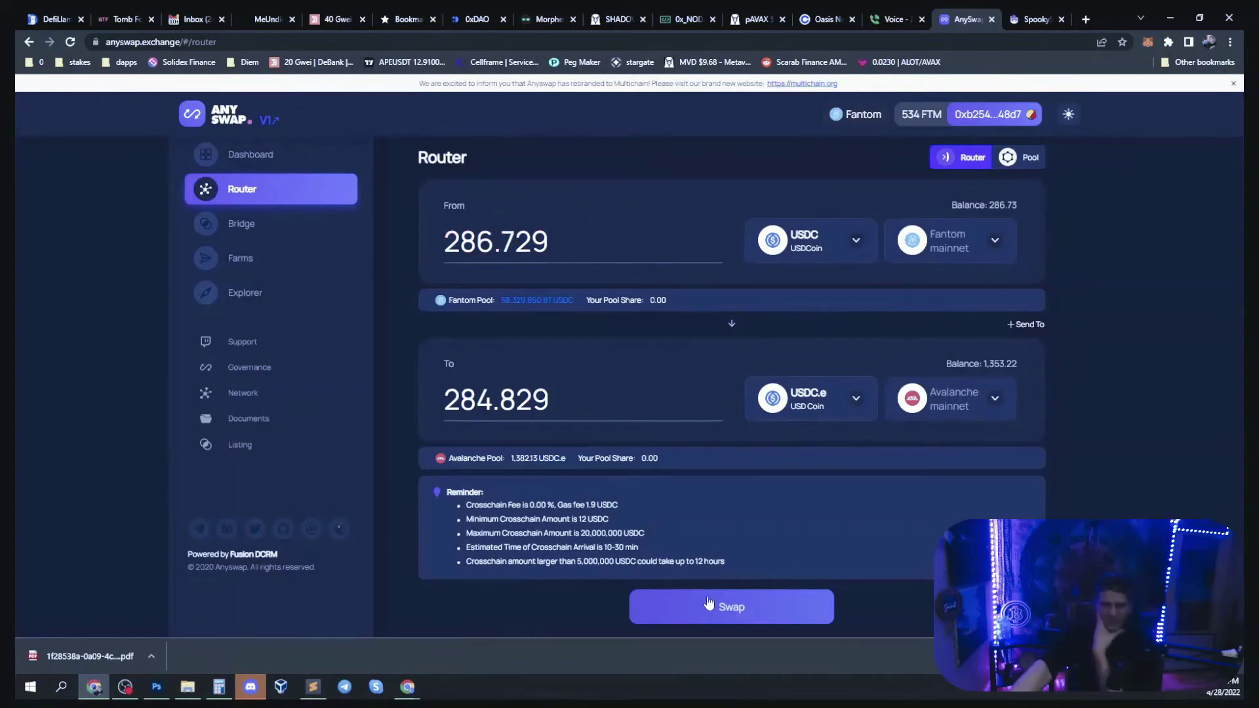
pyautogui.click(708, 601)
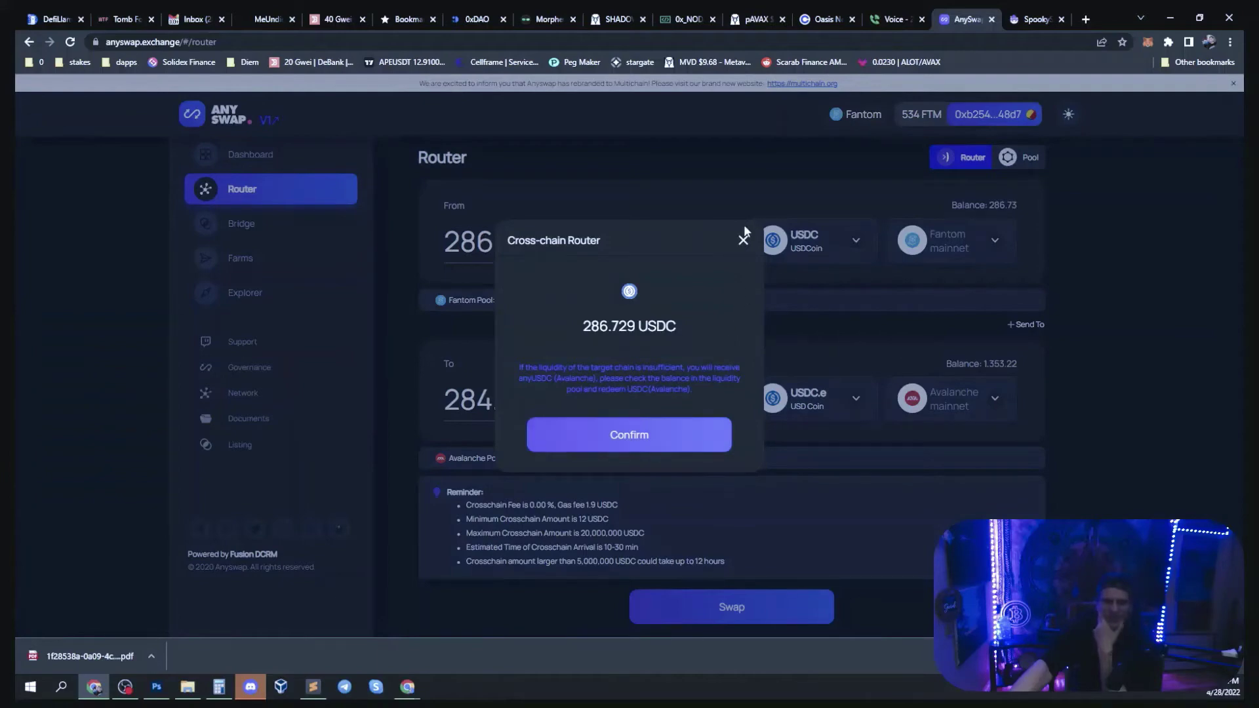
# Step: Reveal the transfer's recipient address, inspect it, then hide the Send To field again
pyautogui.click(743, 242)
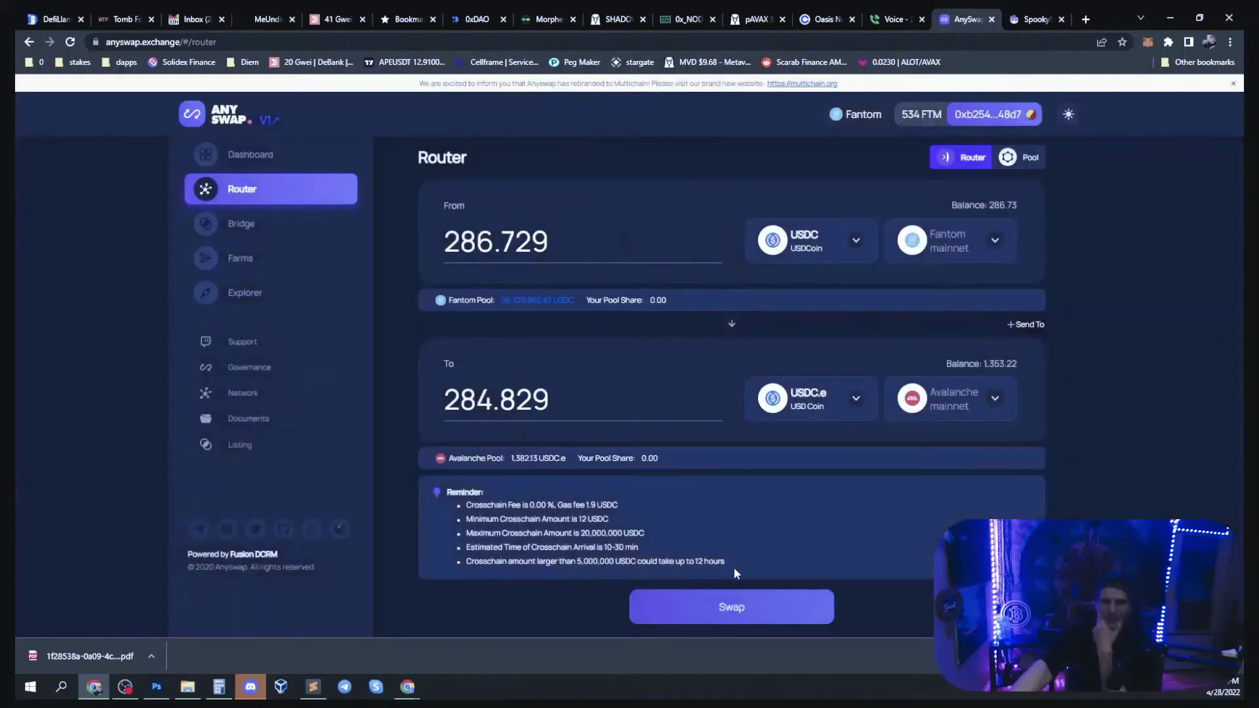
pyautogui.rightClick(1027, 324)
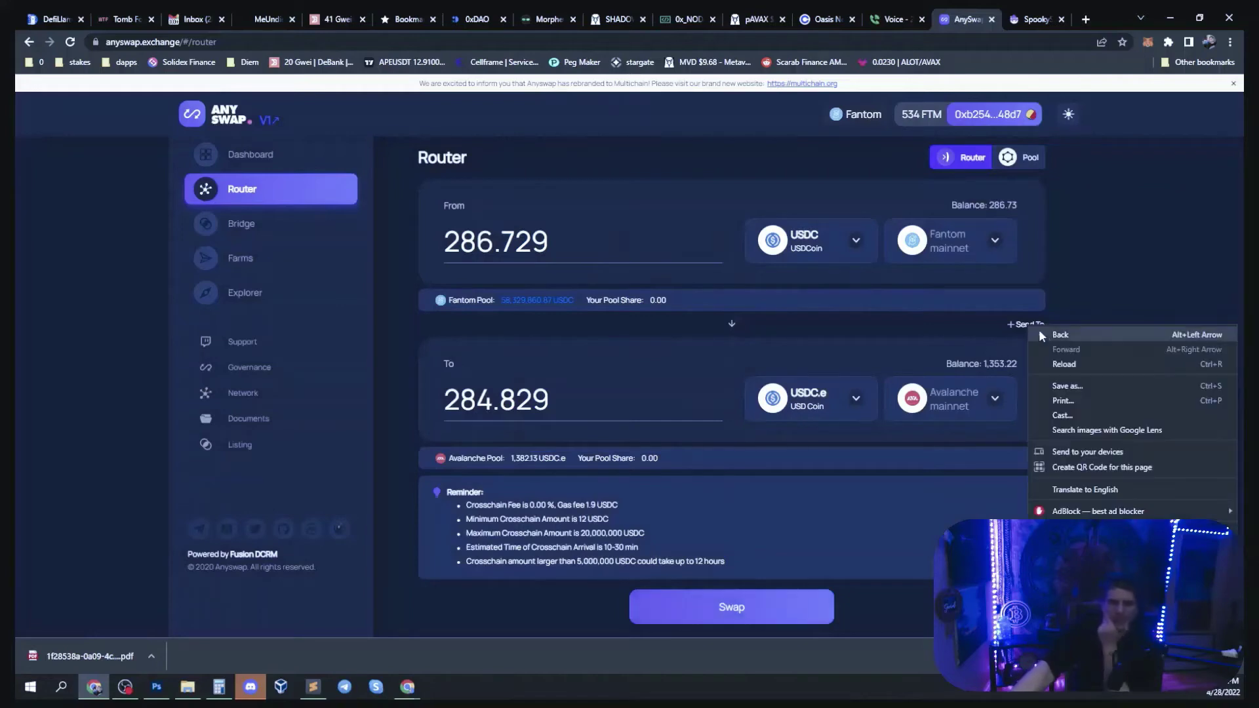
pyautogui.click(1187, 120)
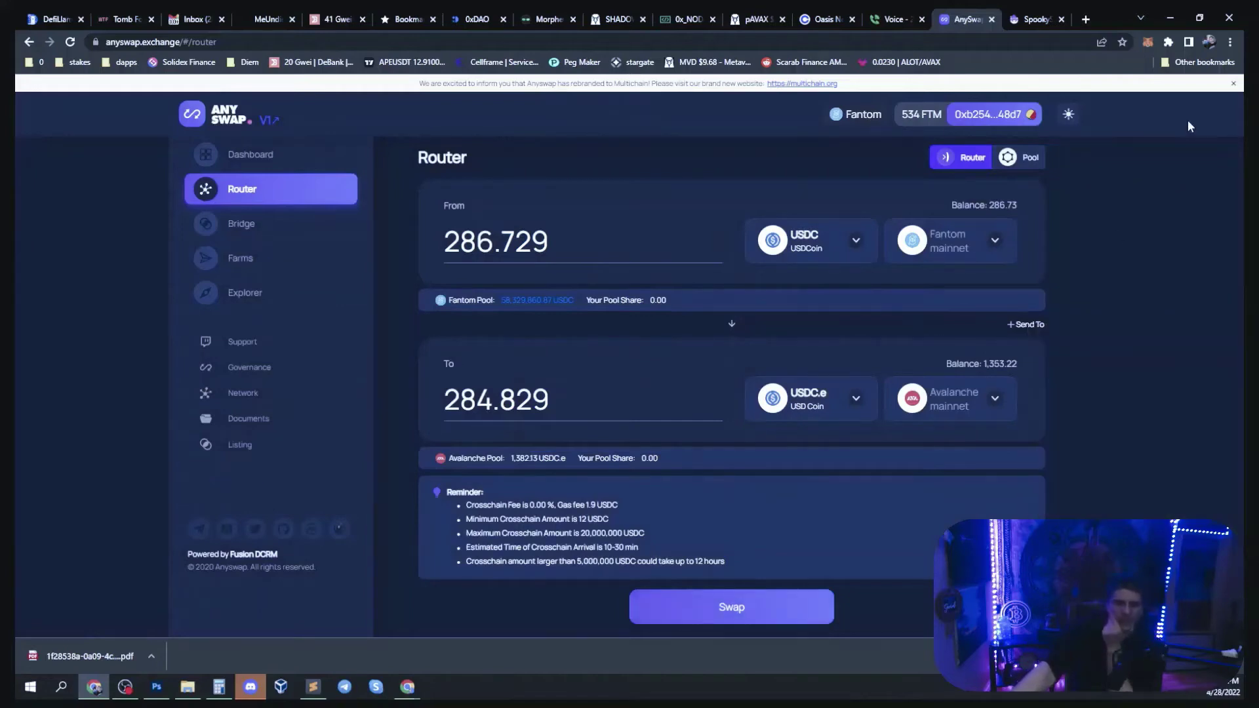
pyautogui.click(1025, 326)
pyautogui.scroll(-2, 702, 422)
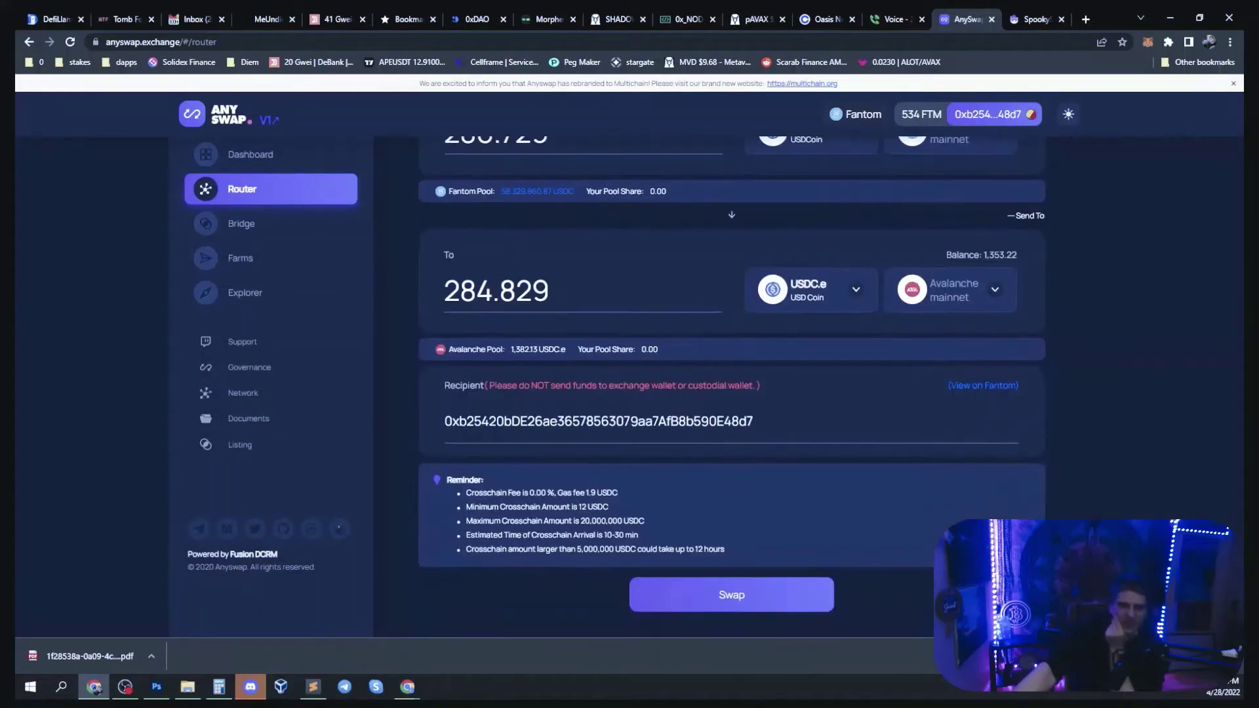
pyautogui.doubleClick(702, 421)
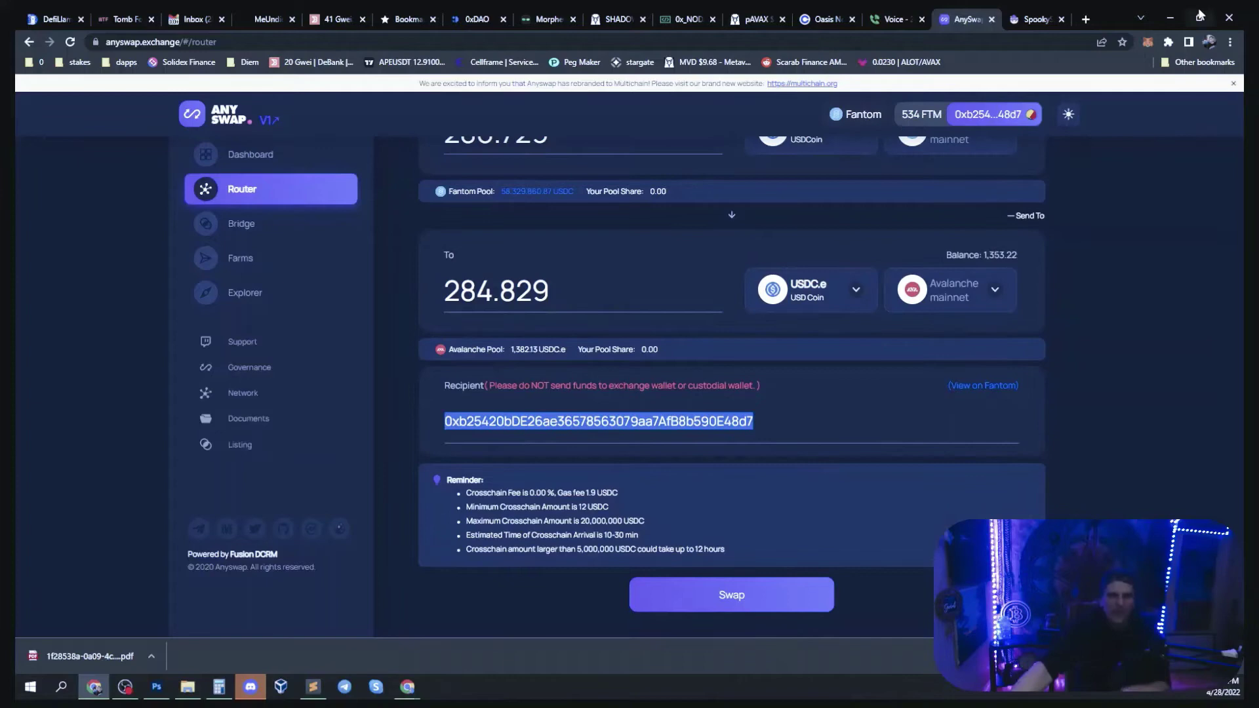
pyautogui.click(1018, 214)
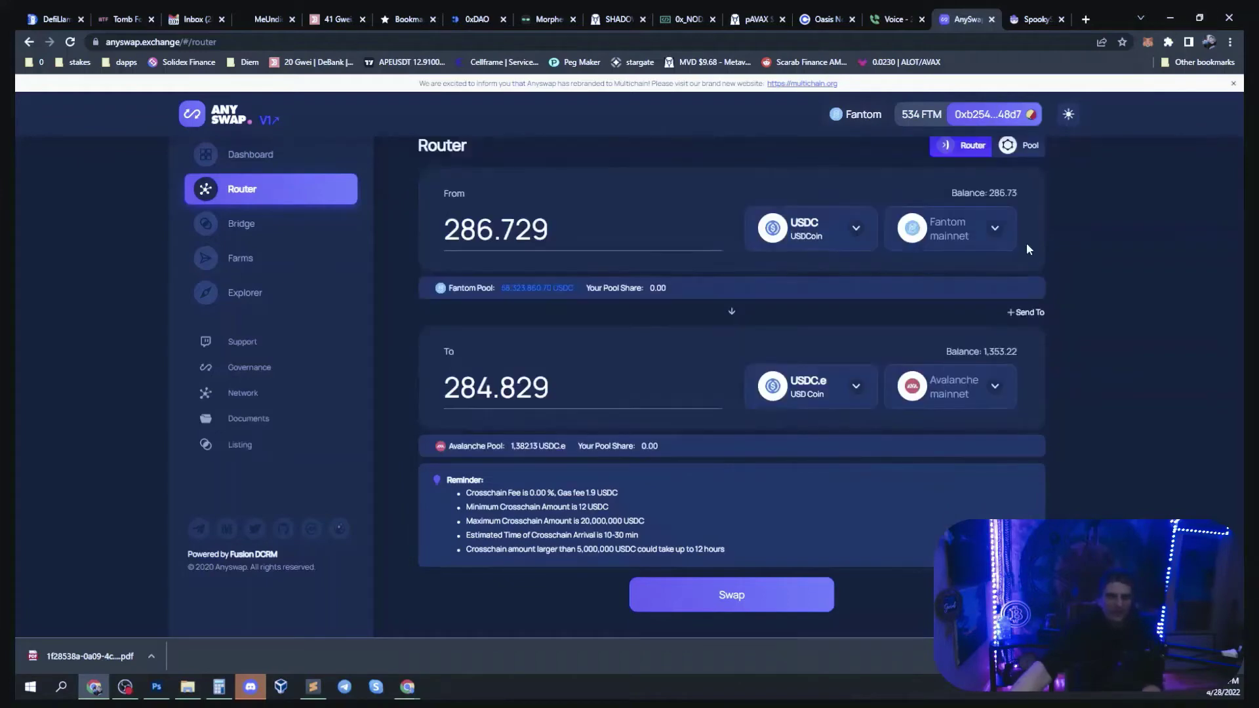
# Step: Restart the 286.729 USDC bridge and change the gas limit's leading digit to 4
pyautogui.click(684, 587)
pyautogui.click(706, 437)
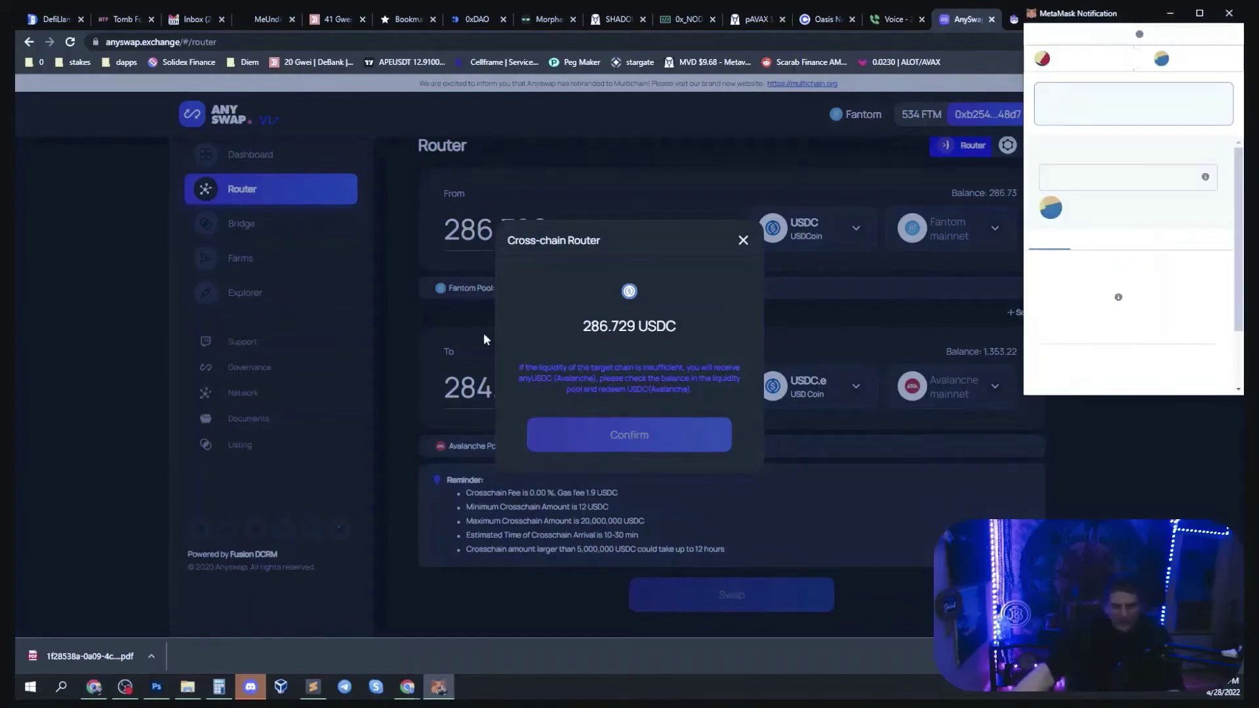
pyautogui.scroll(-2, 1181, 226)
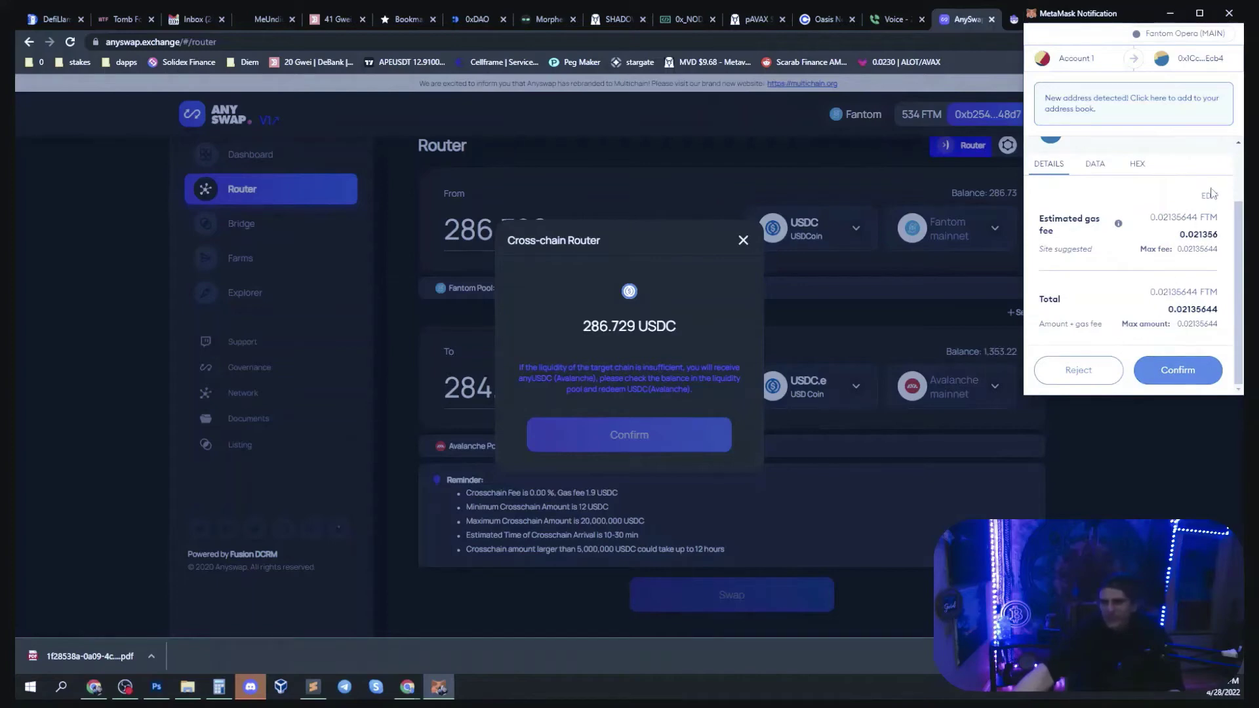
pyautogui.click(1210, 196)
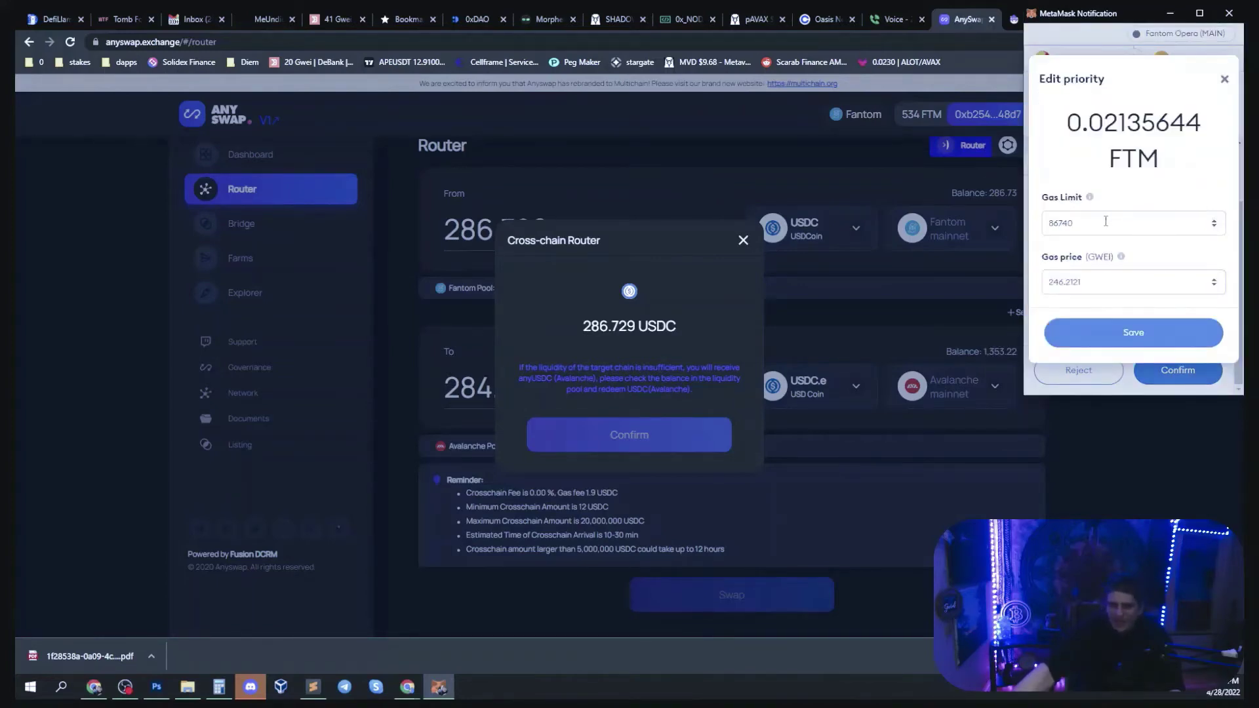
pyautogui.click(1056, 224)
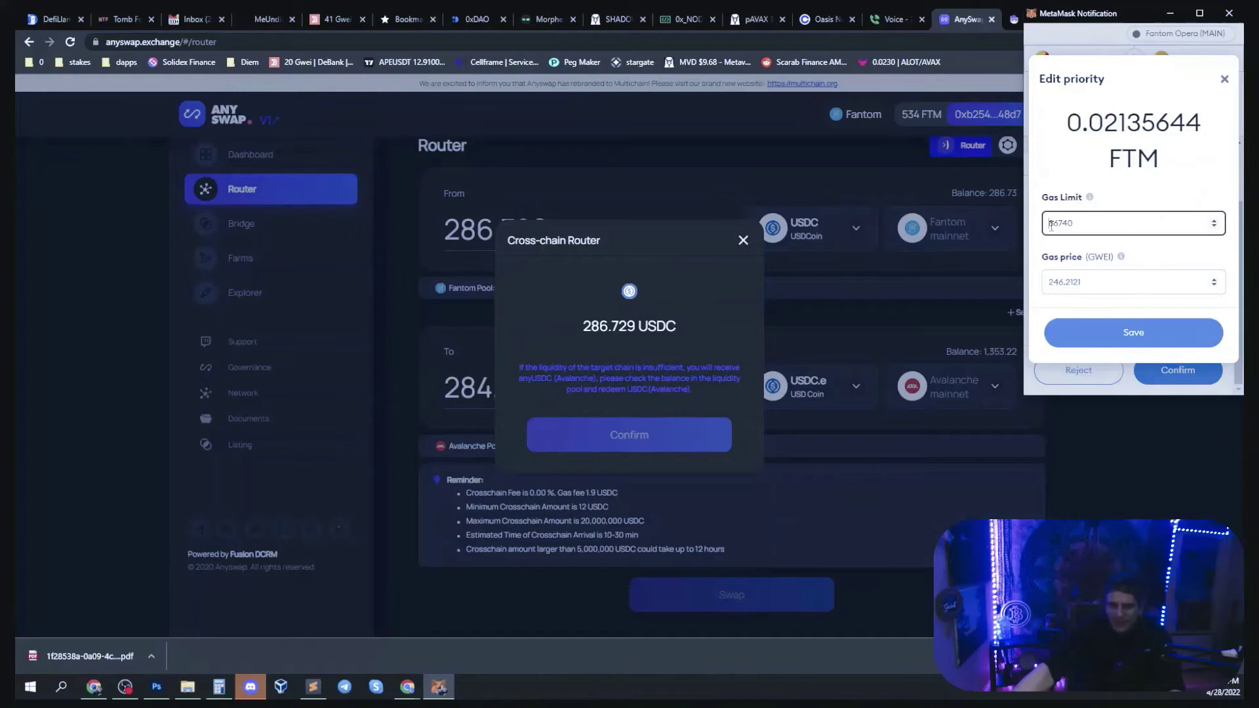
pyautogui.write('1')
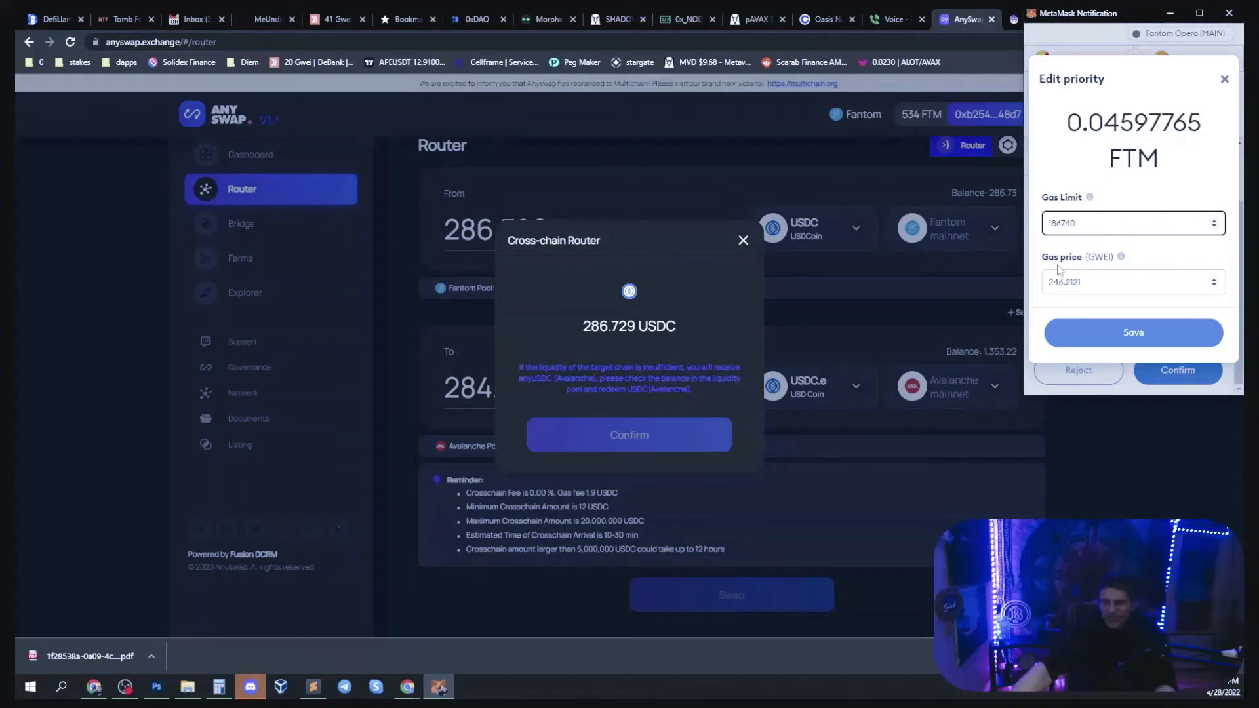
pyautogui.press('BackSpace')
pyautogui.write('4')
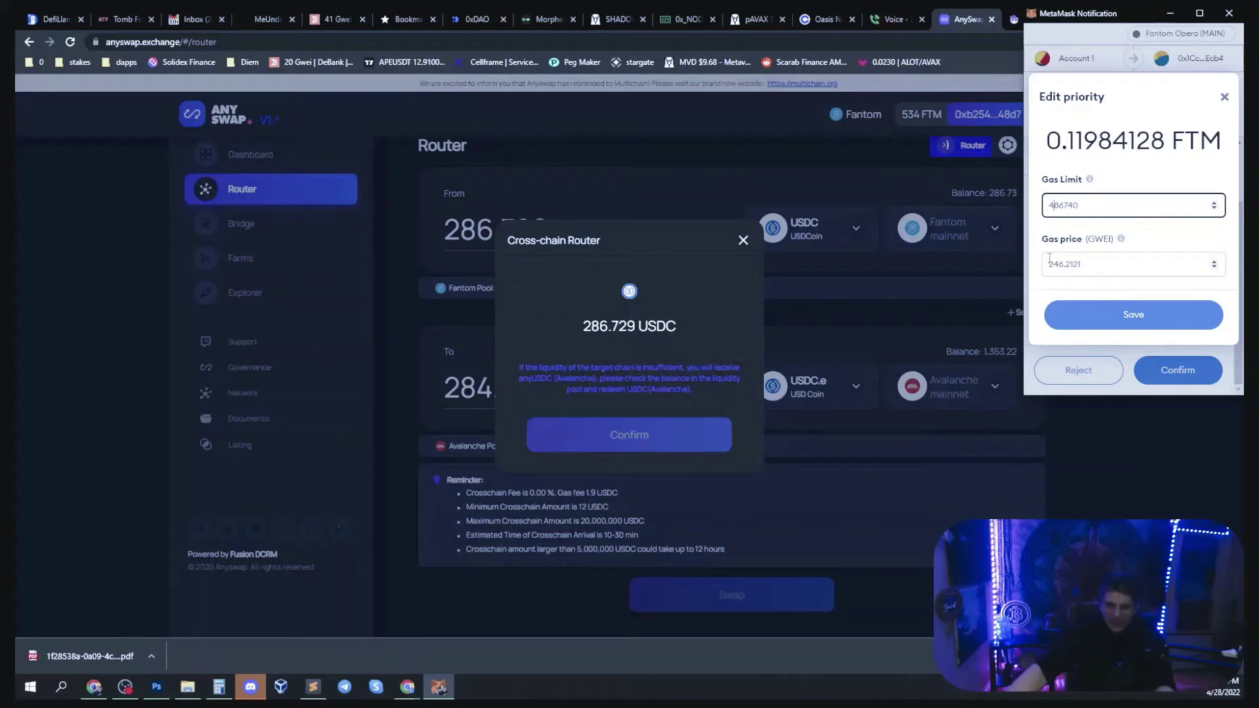
# Step: Raise the gas price to 596.2121 GWEI, save it, and approve the transaction
pyautogui.click(1054, 263)
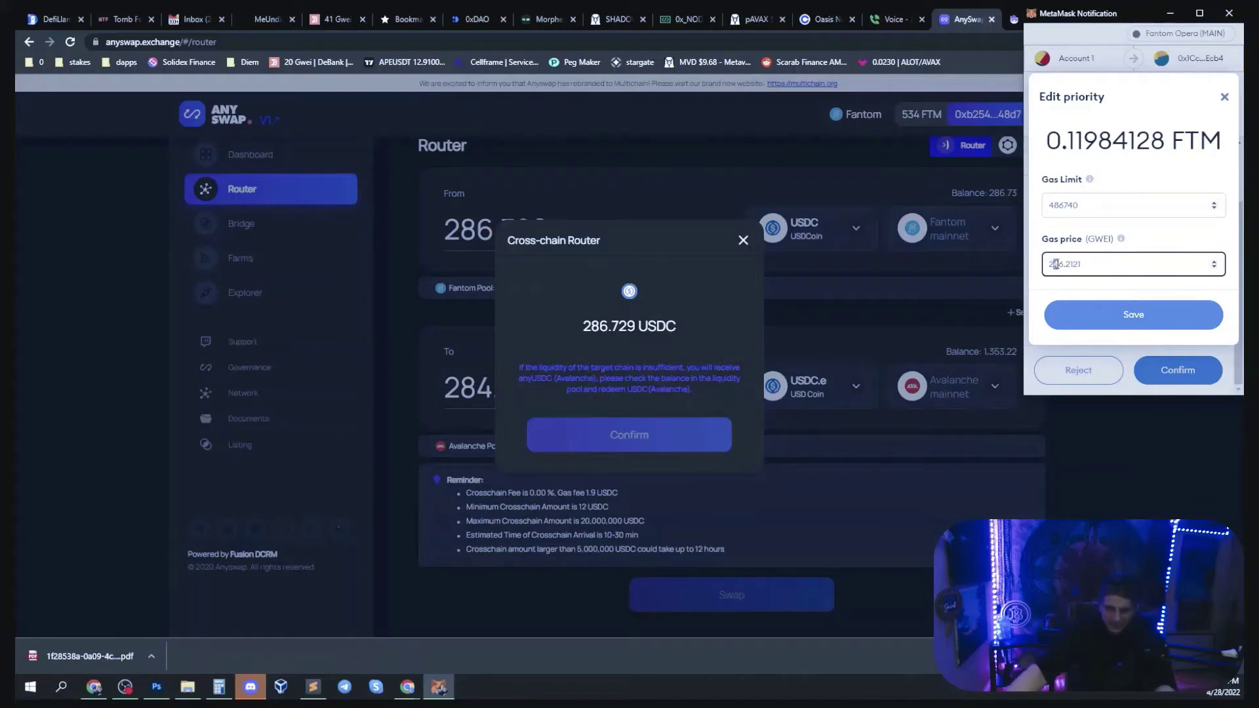
pyautogui.write('9')
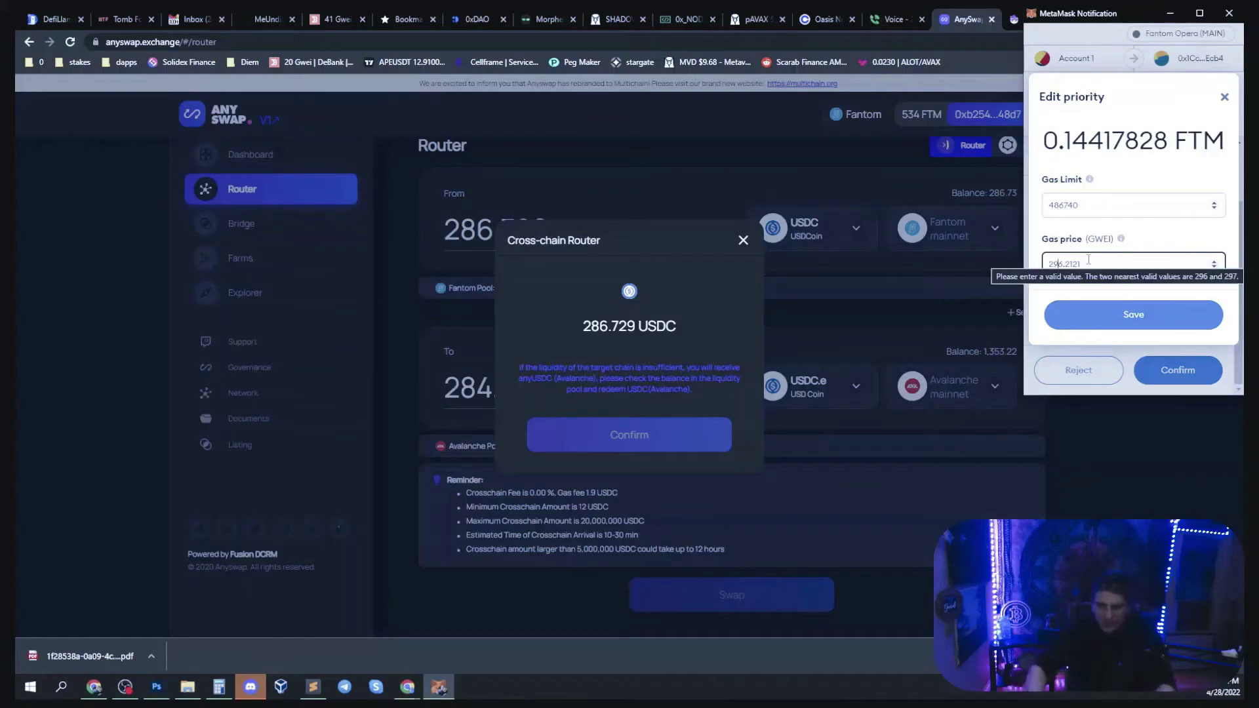
pyautogui.press('BackSpace')
pyautogui.write('3')
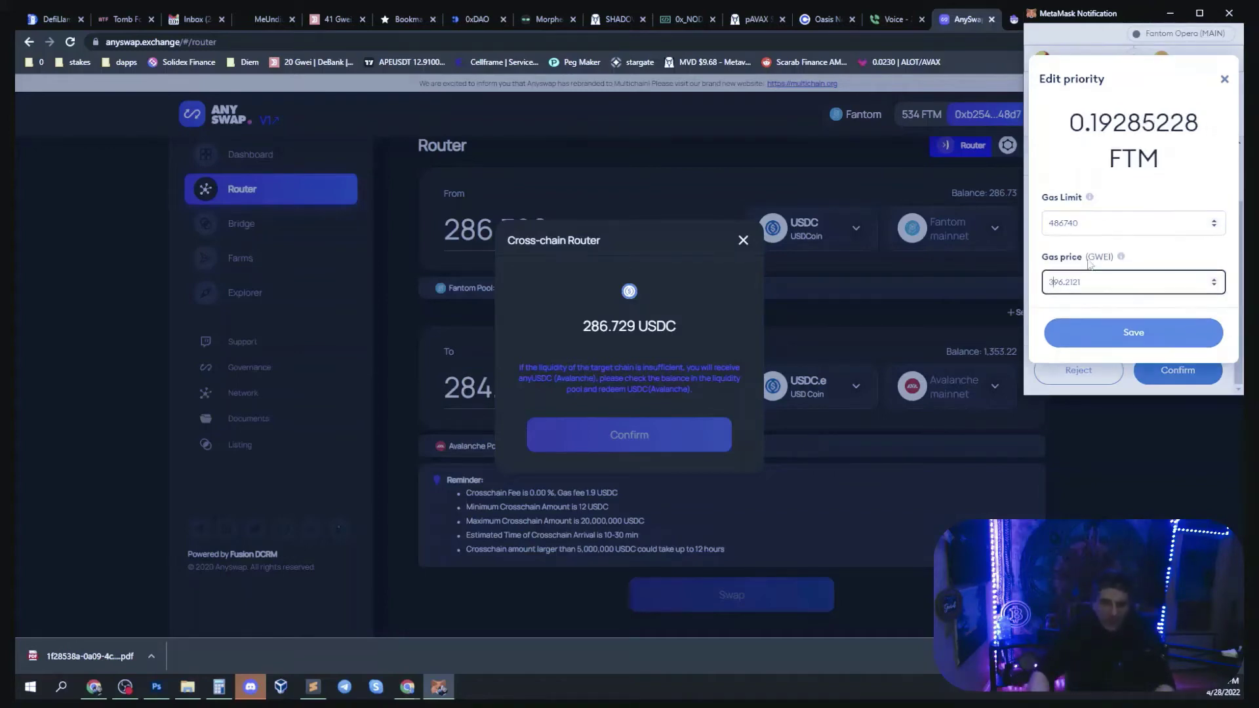
pyautogui.press('BackSpace')
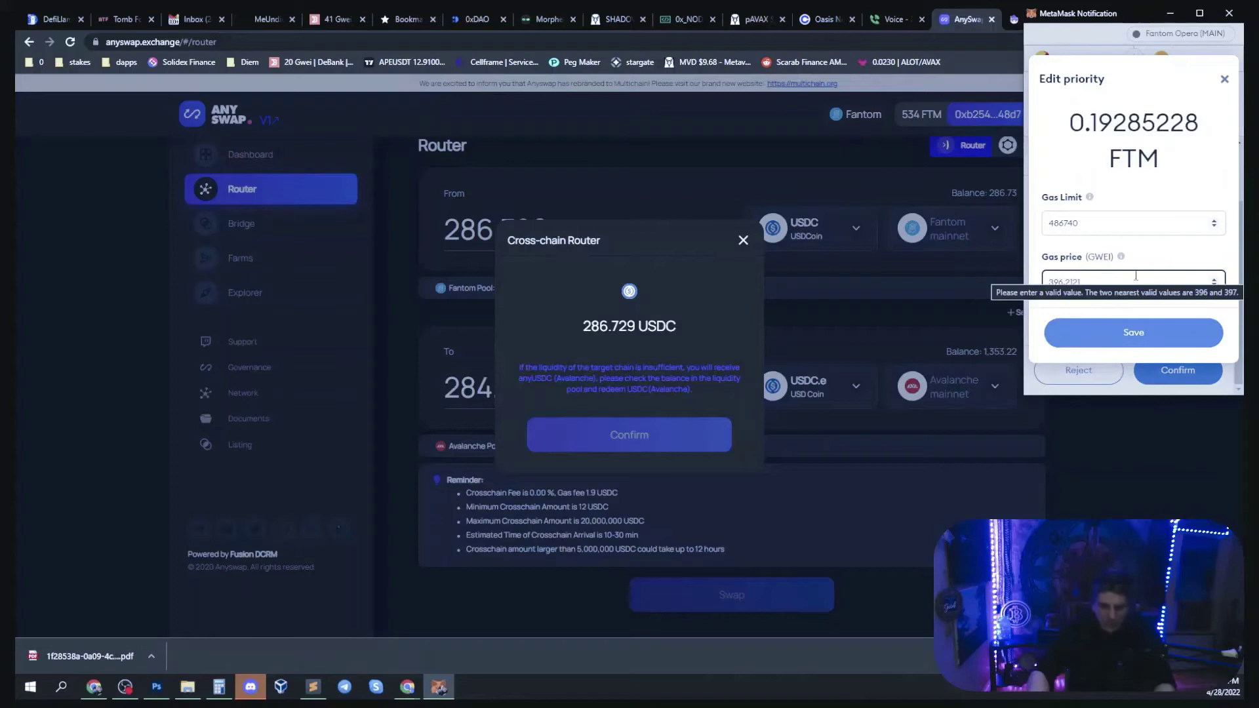
pyautogui.write('5')
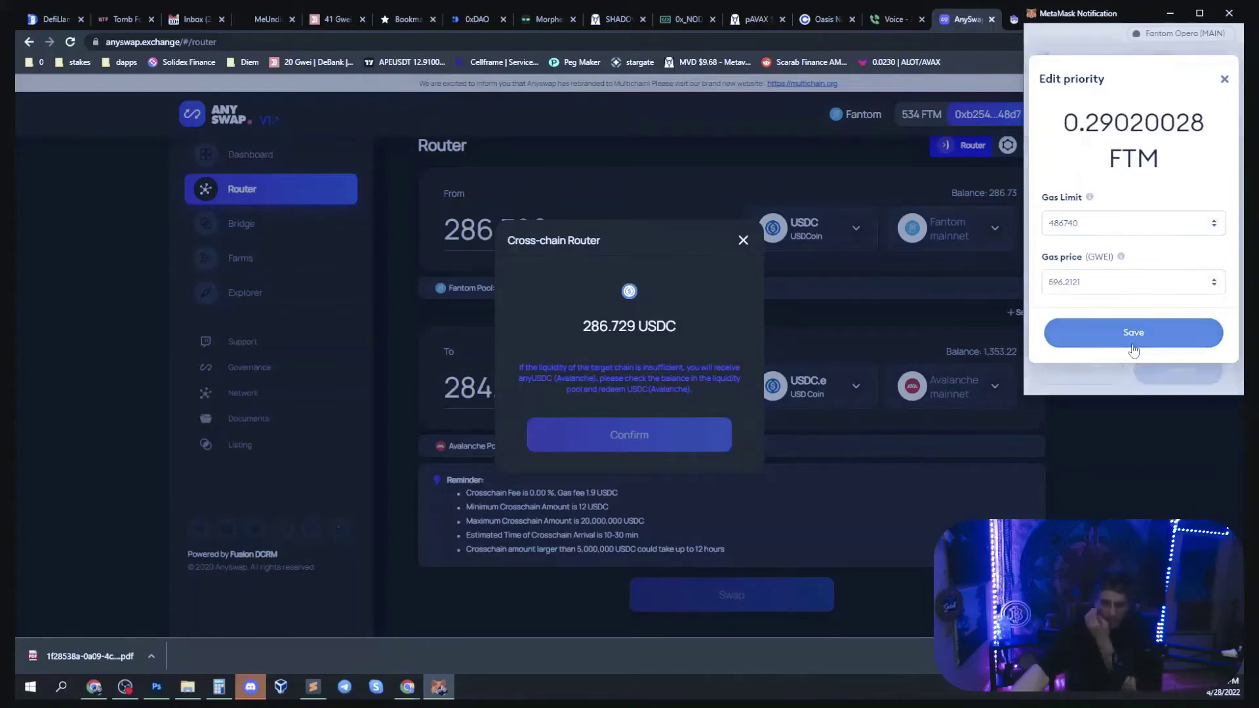
pyautogui.click(1135, 332)
pyautogui.click(1154, 374)
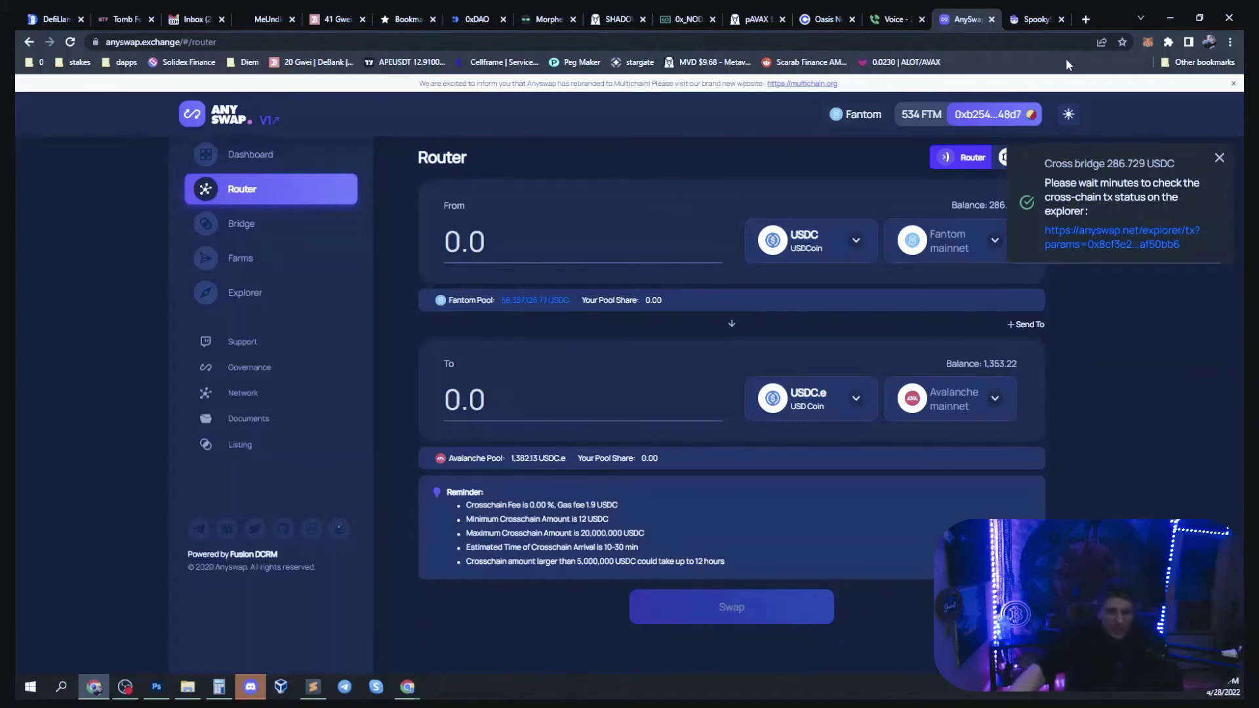
# Step: Review the Any Swap Out Underlying transaction, then switch MetaMask to AVAX (0.0337 AVAX)
pyautogui.click(1148, 43)
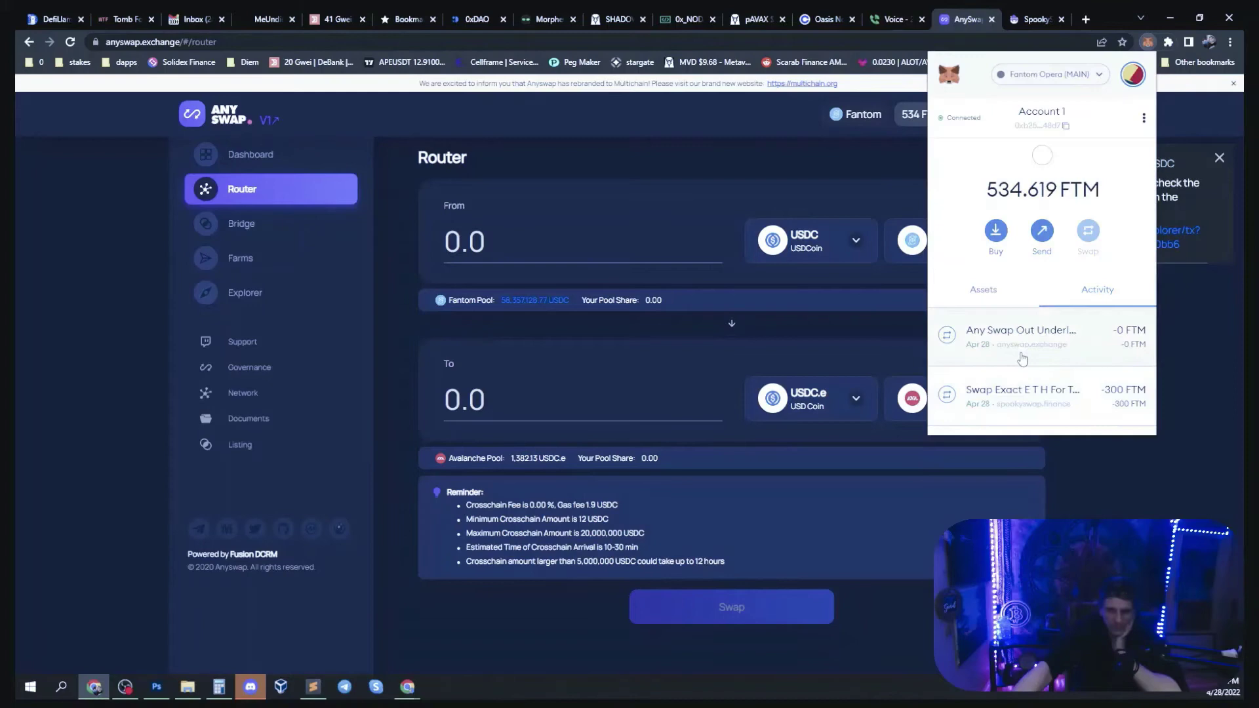
pyautogui.click(1023, 333)
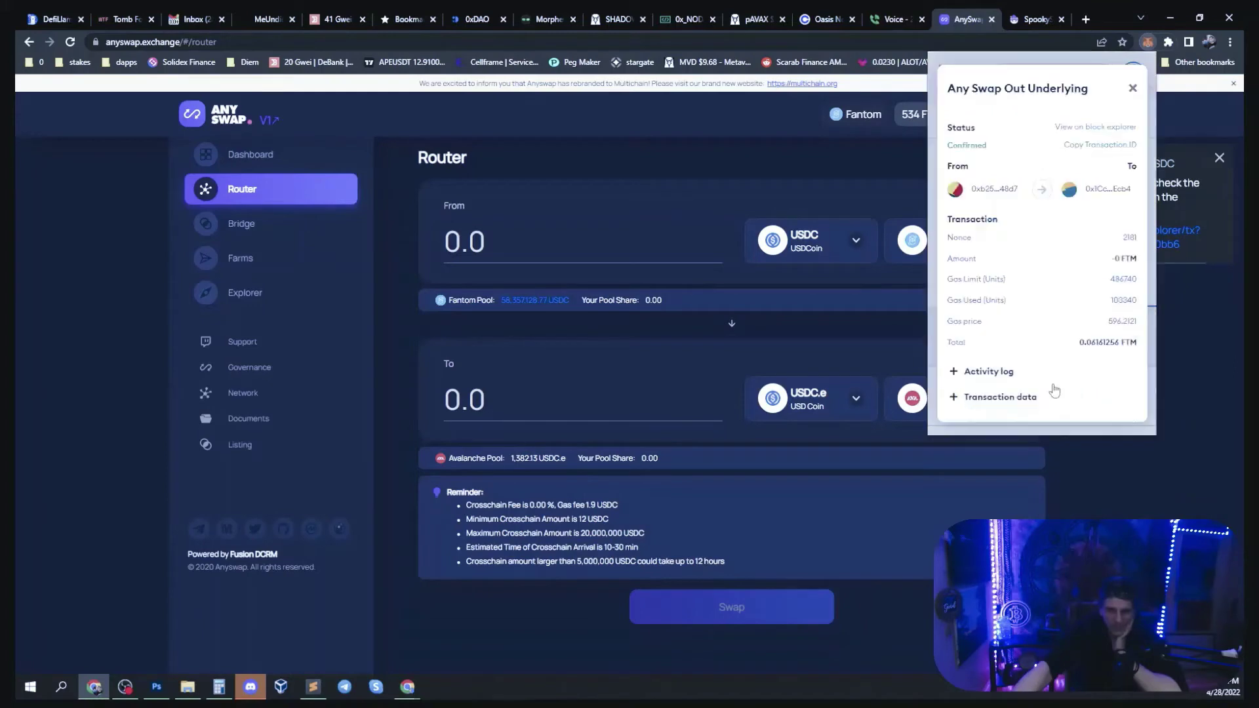
pyautogui.click(1132, 89)
pyautogui.click(1073, 76)
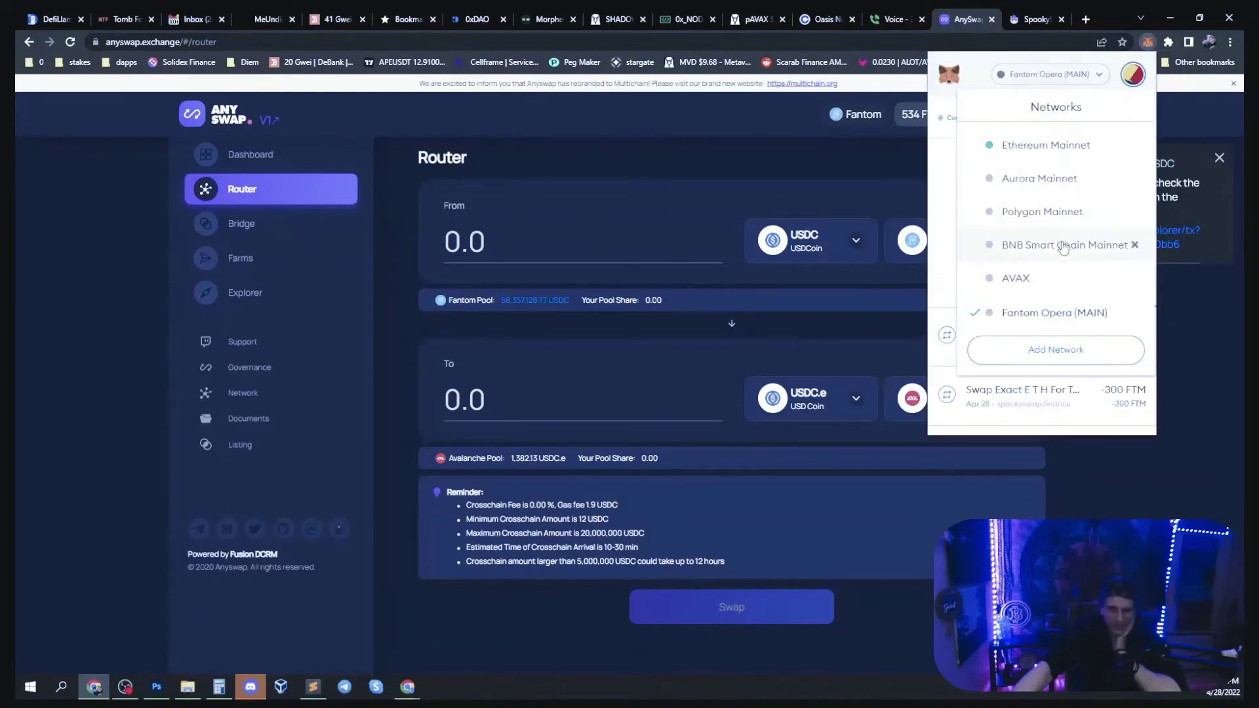
pyautogui.click(1069, 303)
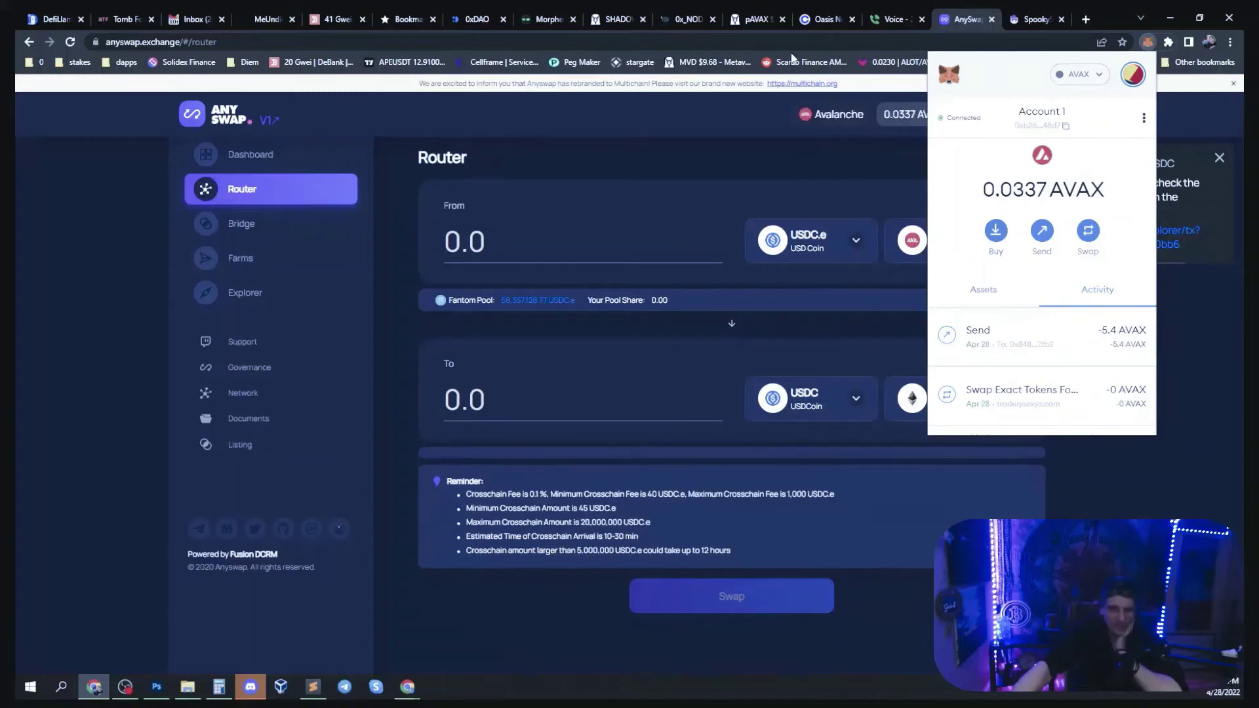
# Step: Load traderjoexyz.com in the SpookySwap tab and go to Trader Joe's Trade page
pyautogui.click(1027, 21)
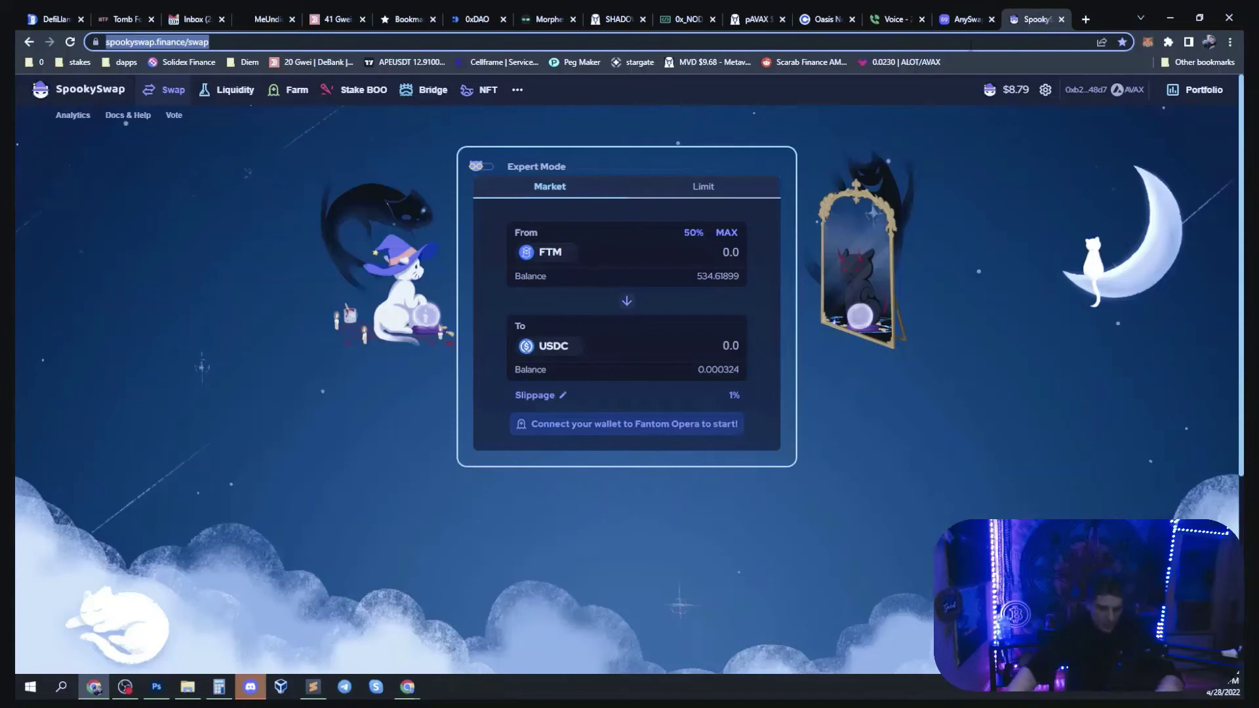
pyautogui.write('trader')
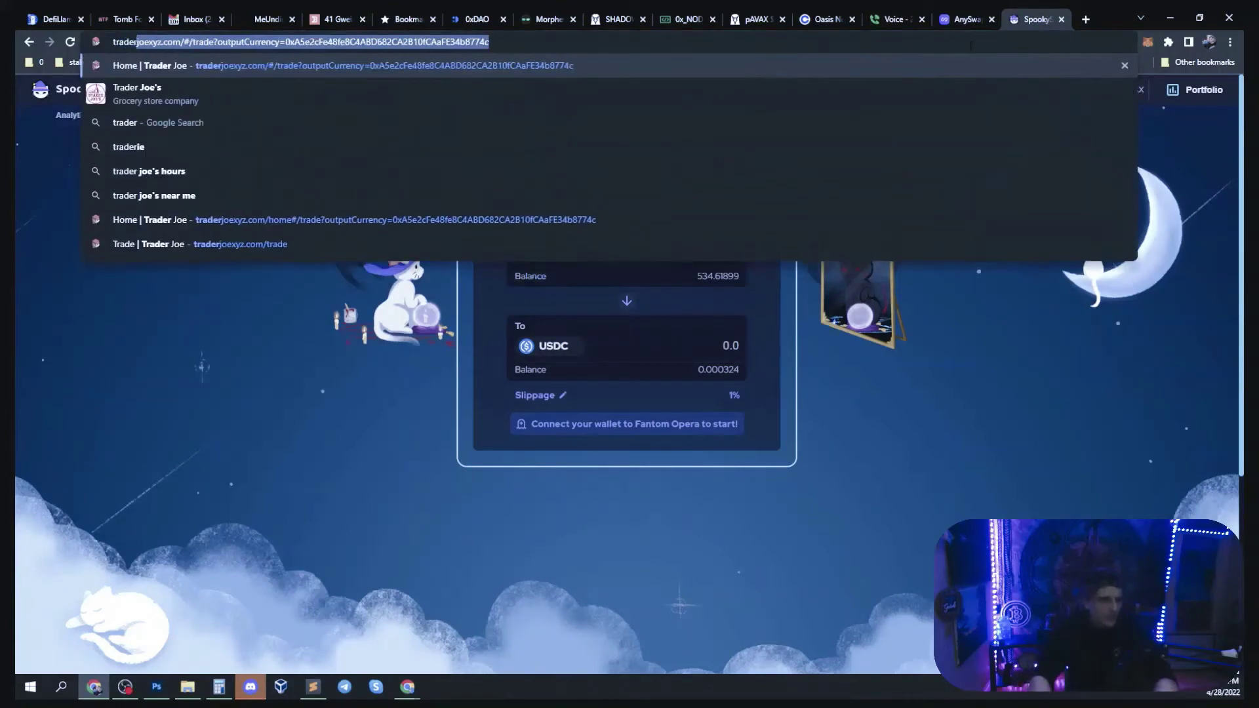
pyautogui.press('Return')
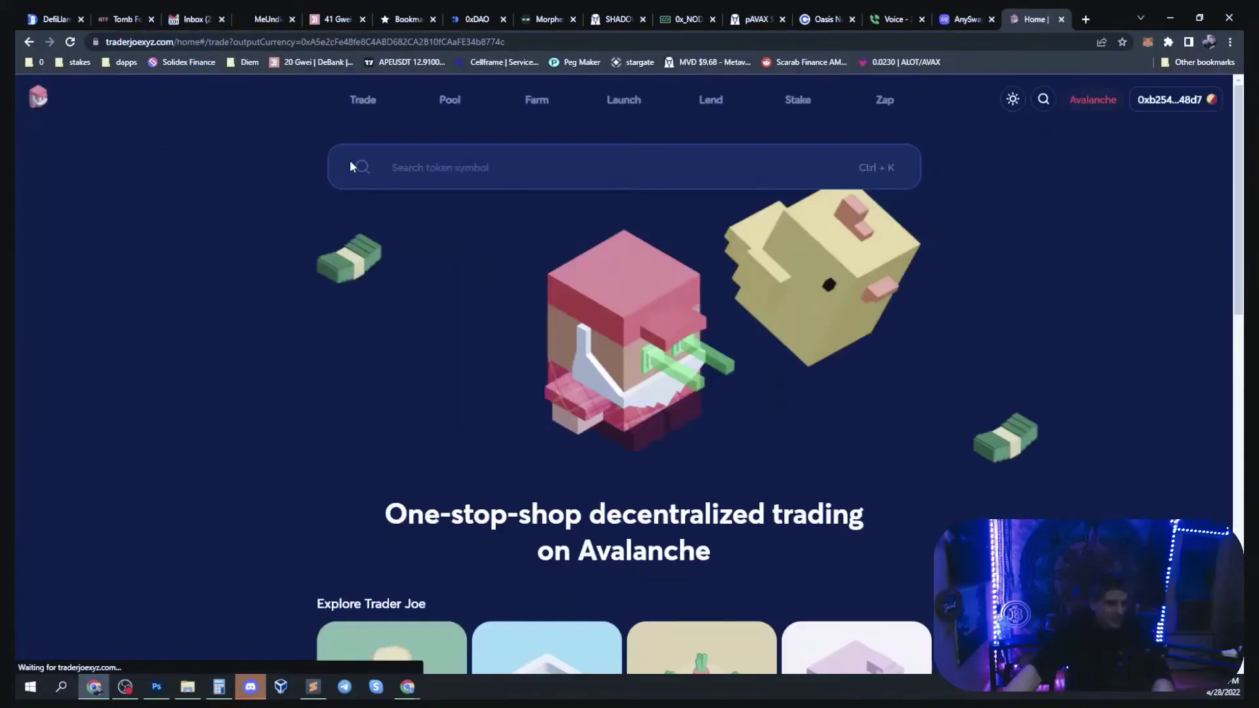
pyautogui.click(359, 100)
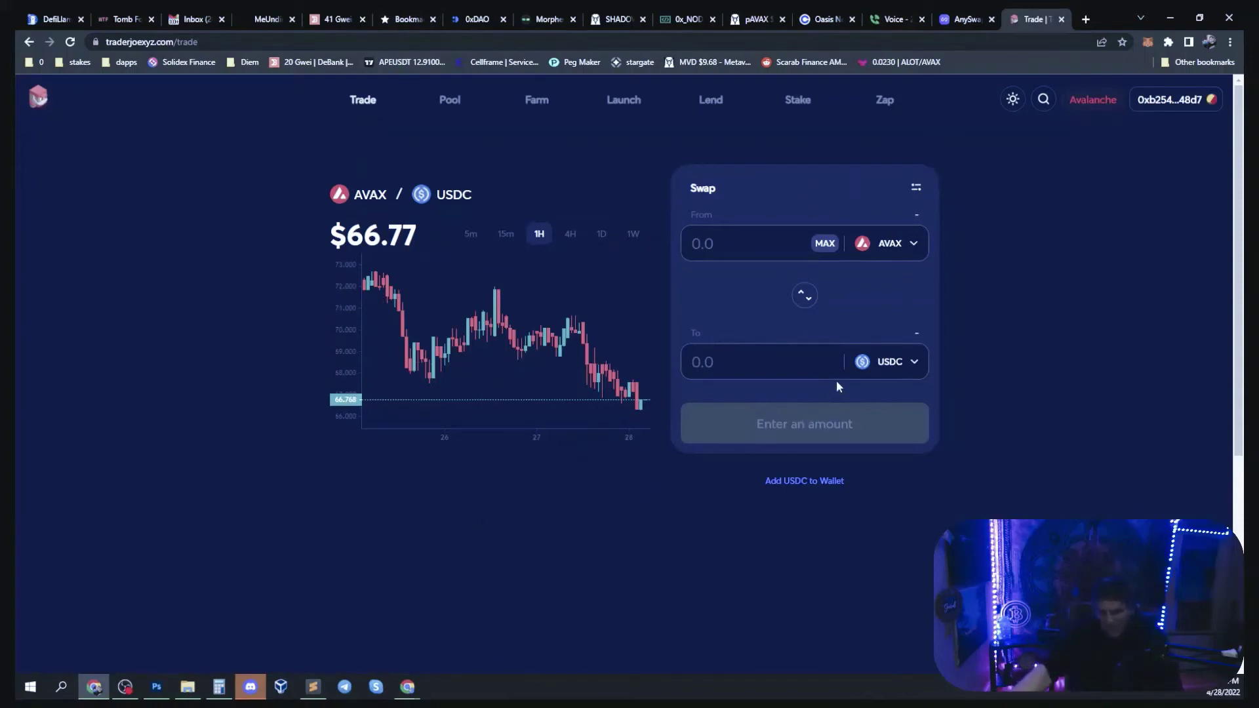
# Step: Reverse the swap to sell into AVAX, show 4-hour candles, and pick USDC.e as From
pyautogui.click(803, 300)
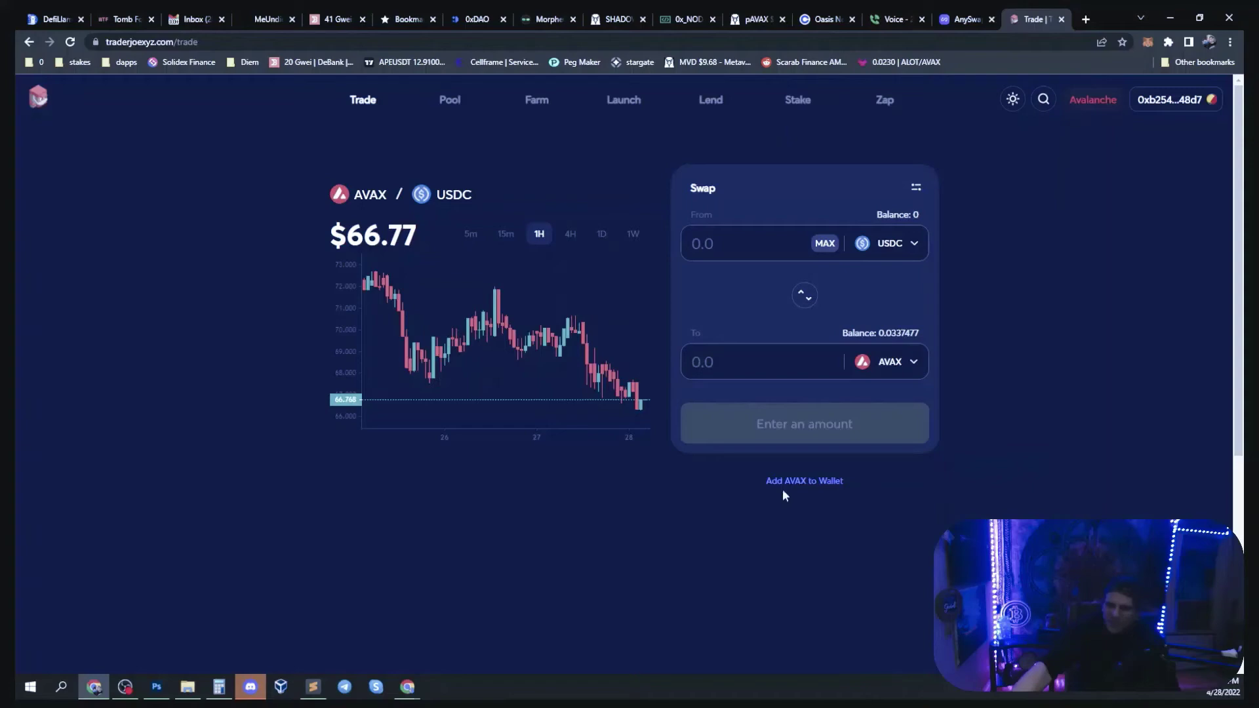
pyautogui.click(570, 235)
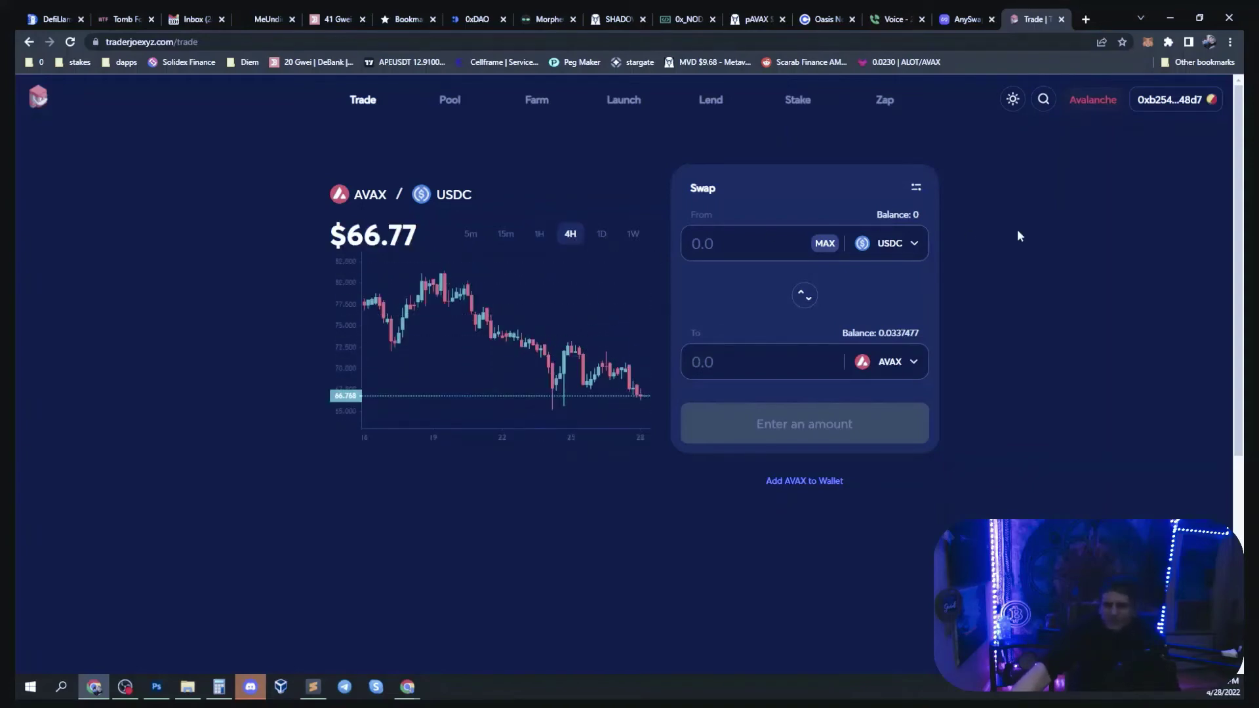
pyautogui.scroll(-2, 1009, 392)
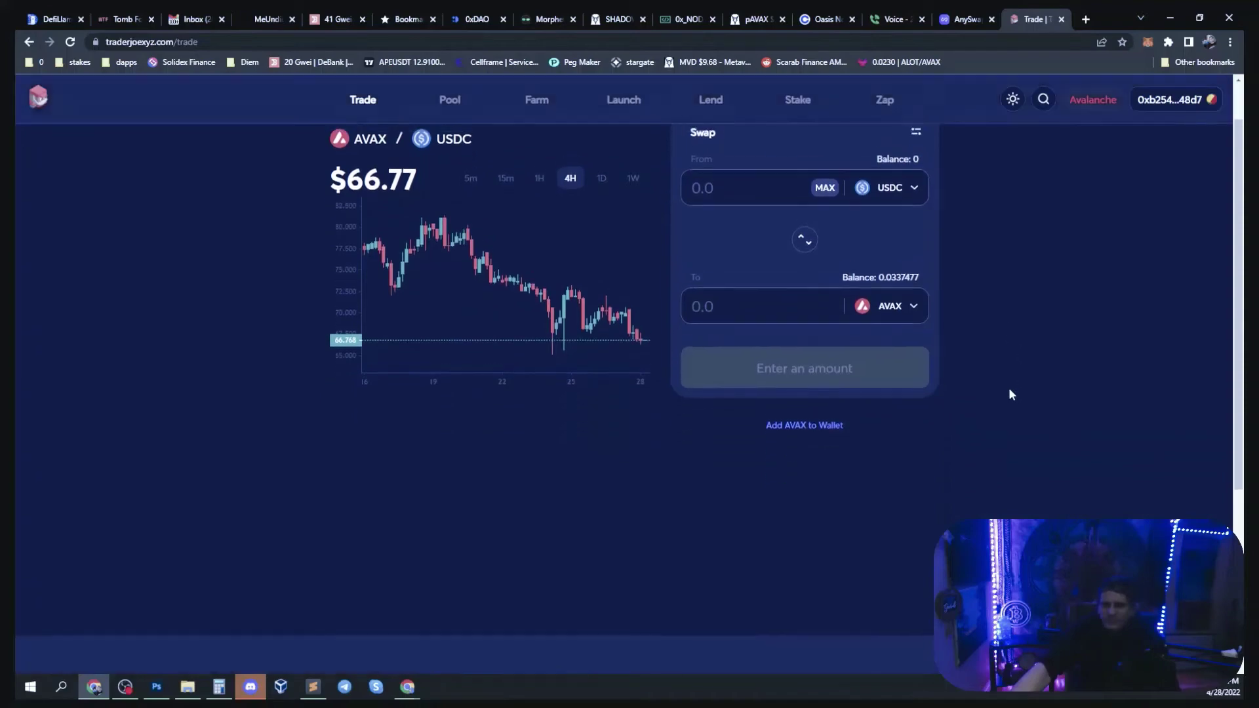
pyautogui.scroll(2, 1008, 392)
pyautogui.click(900, 245)
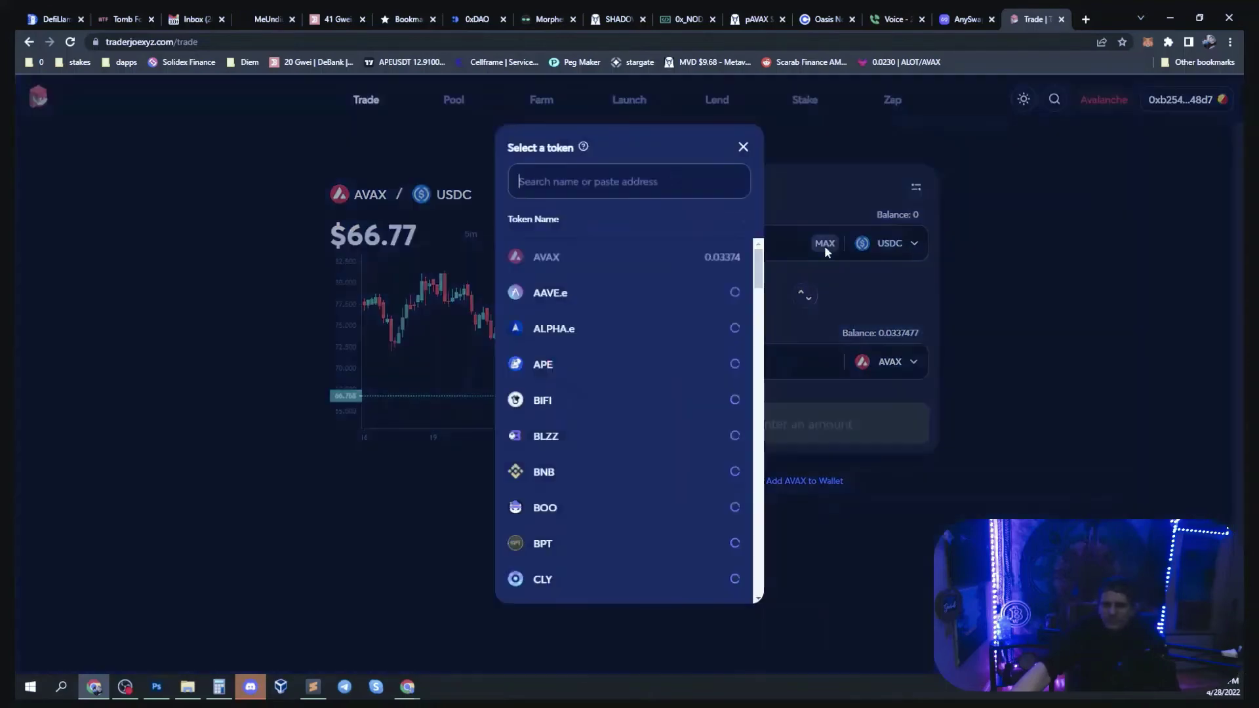
pyautogui.click(1116, 222)
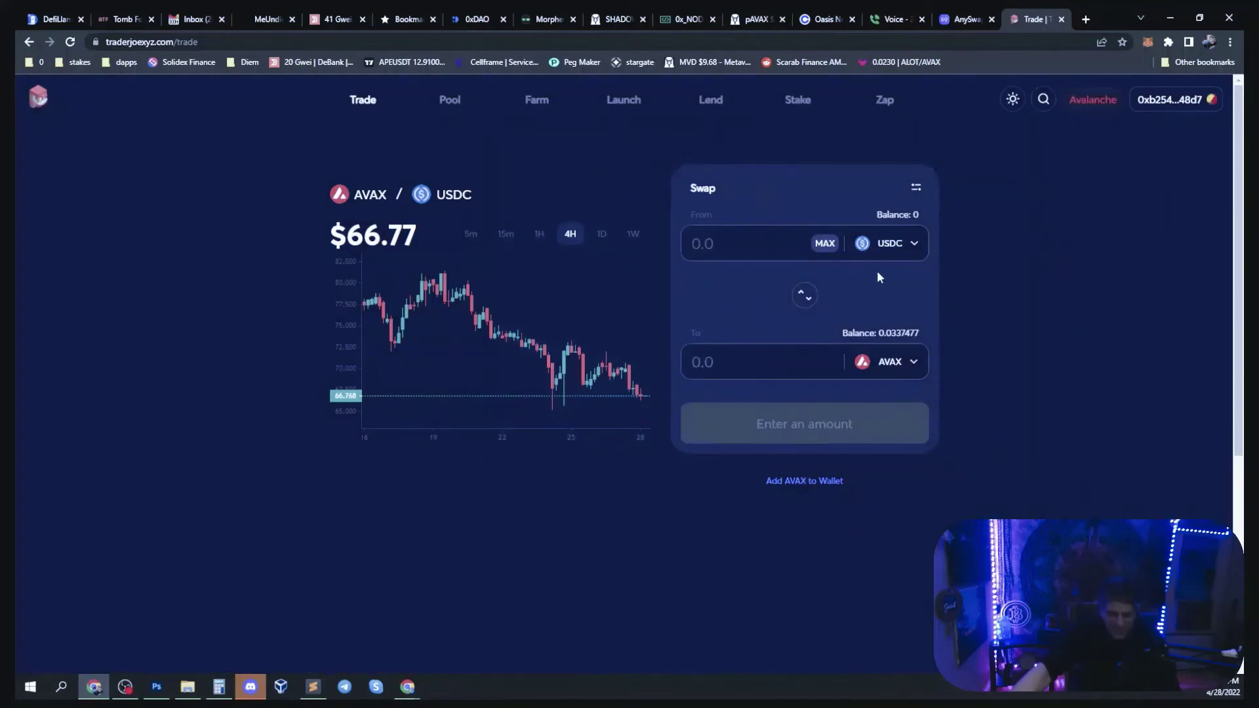
pyautogui.click(916, 247)
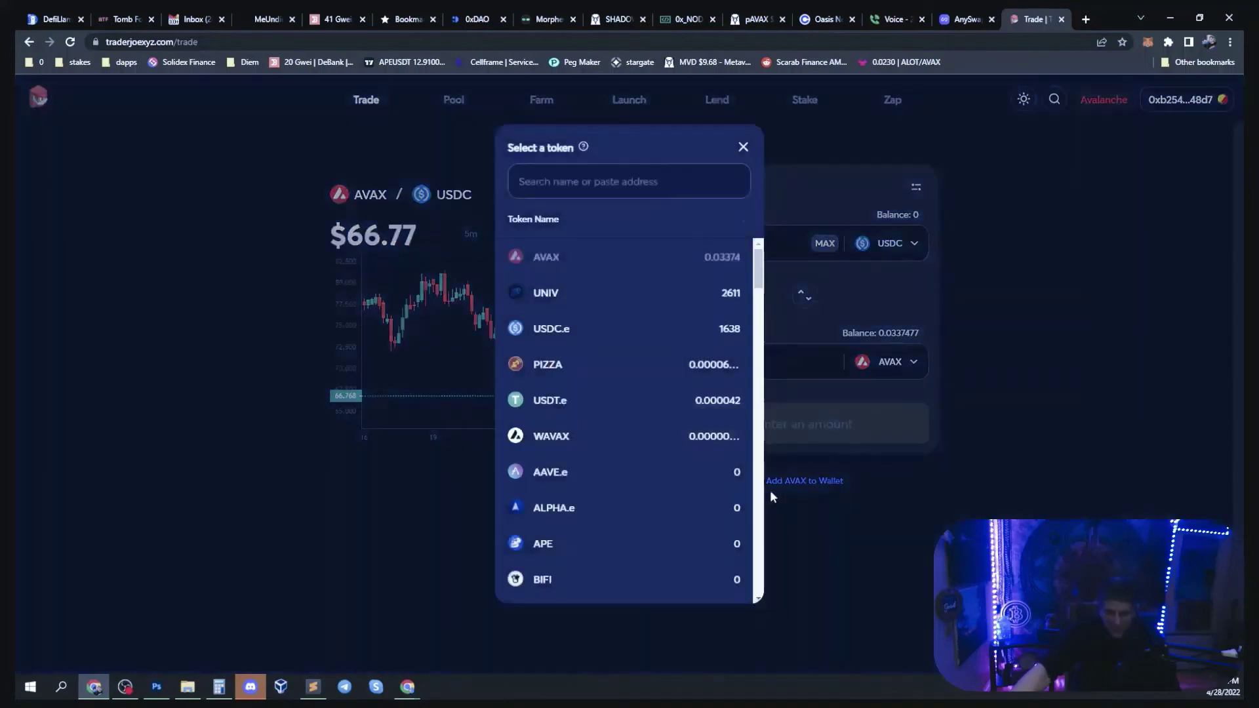
pyautogui.click(634, 330)
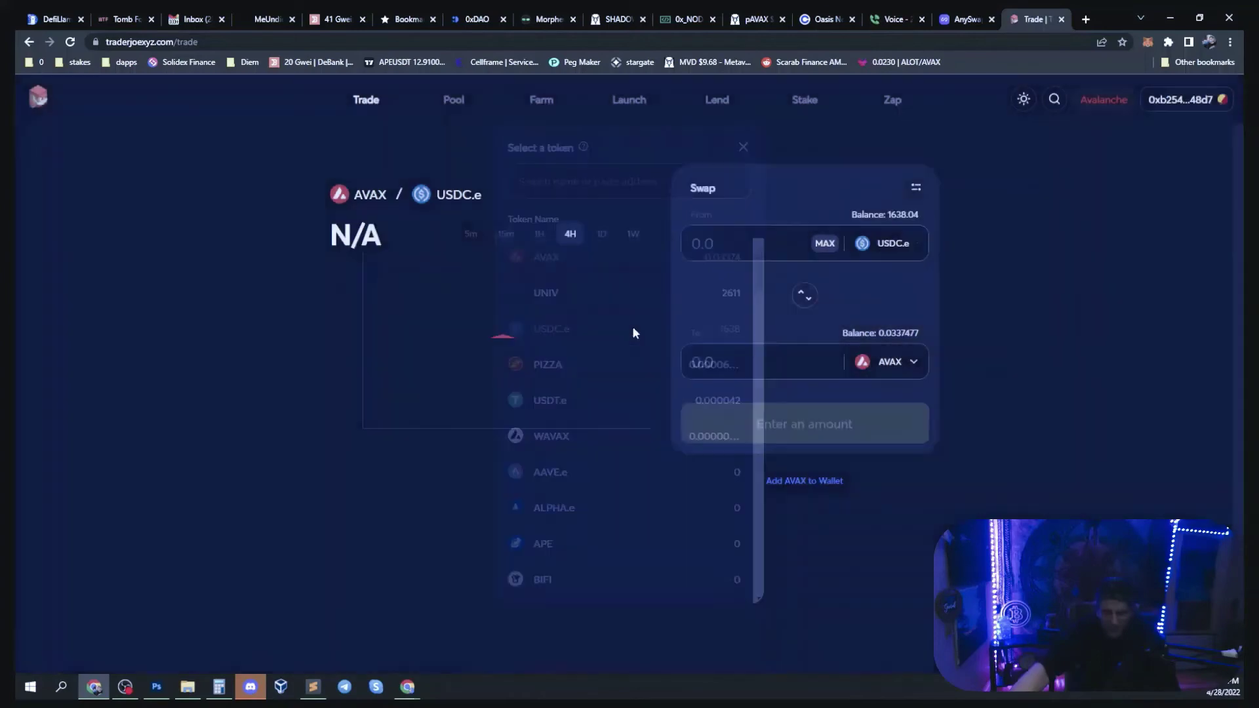
# Step: Swap the full 1638.04 USDC.e balance for about 24.53 AVAX and confirm in MetaMask
pyautogui.click(833, 243)
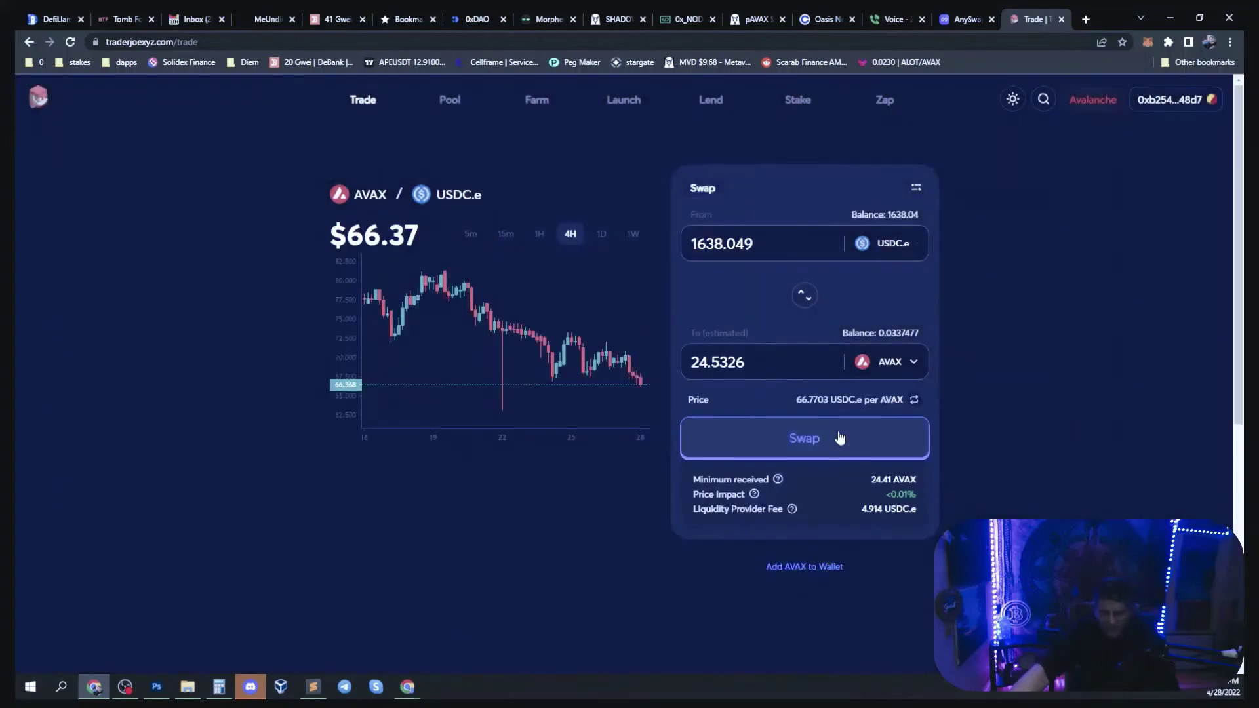
pyautogui.click(837, 438)
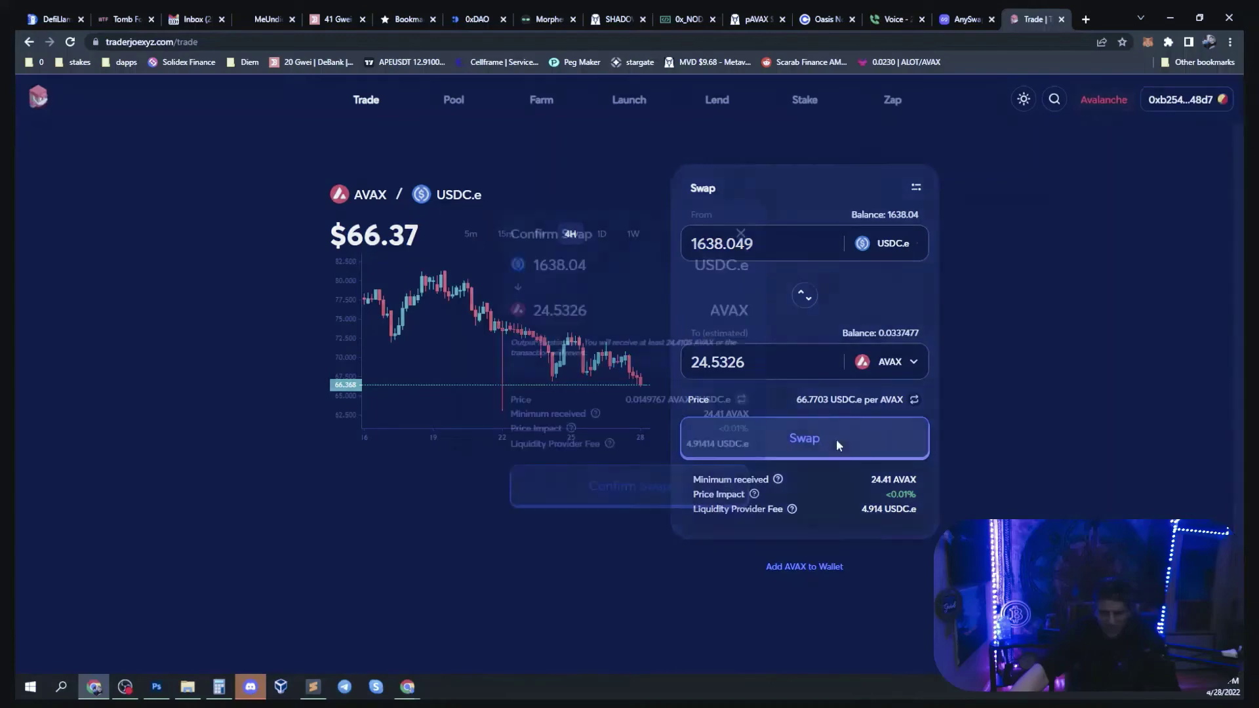
pyautogui.click(643, 497)
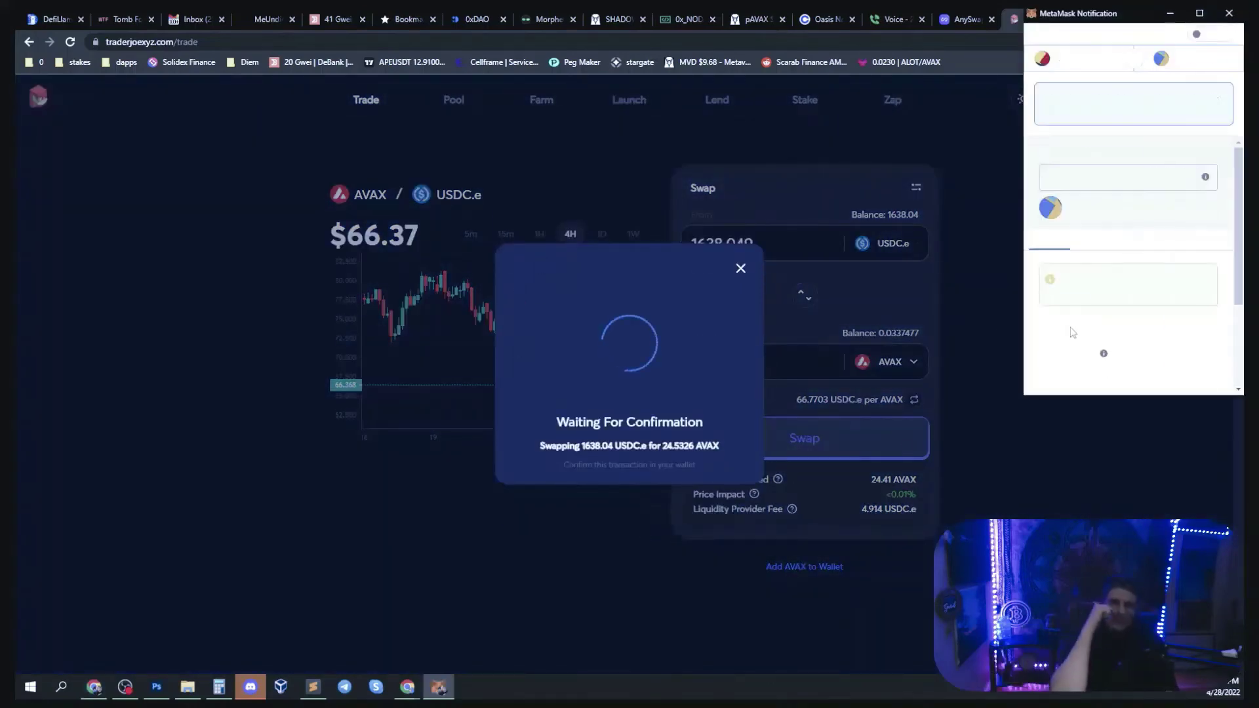
pyautogui.scroll(-3, 1073, 332)
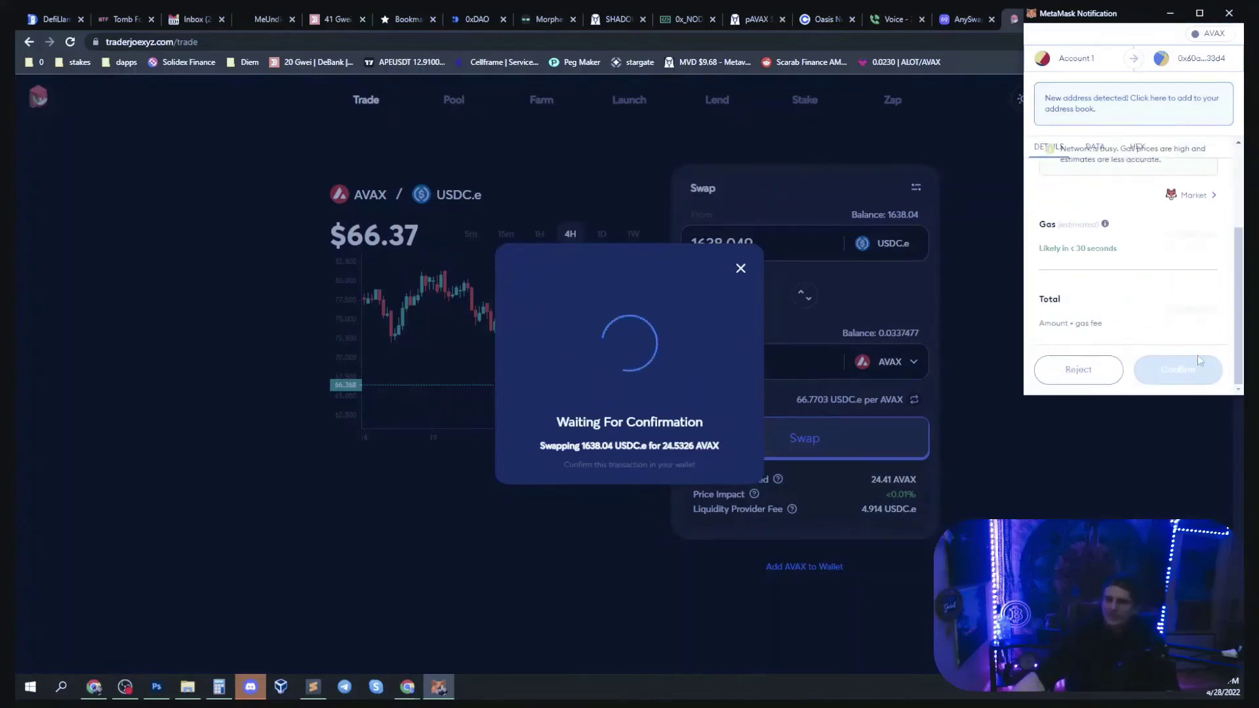
pyautogui.click(1179, 368)
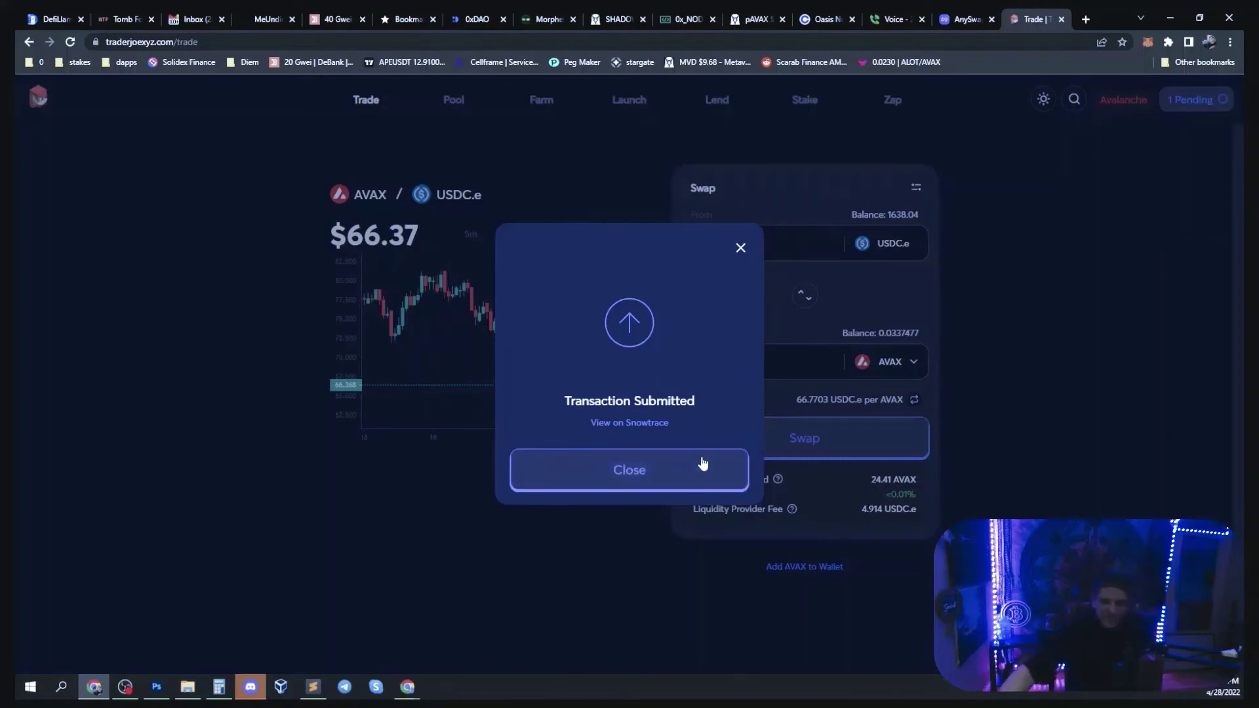
# Step: Dismiss the submitted notice and return to AnySwap's cross-chain Router view
pyautogui.click(693, 483)
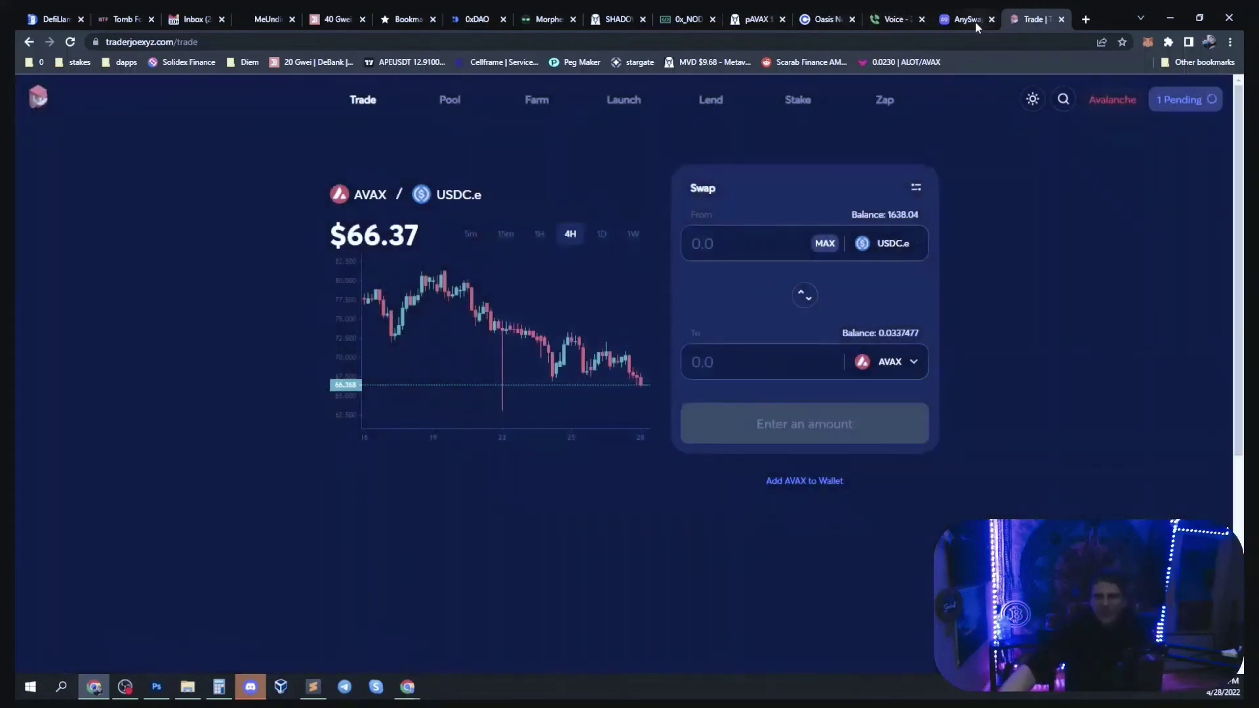
pyautogui.click(975, 22)
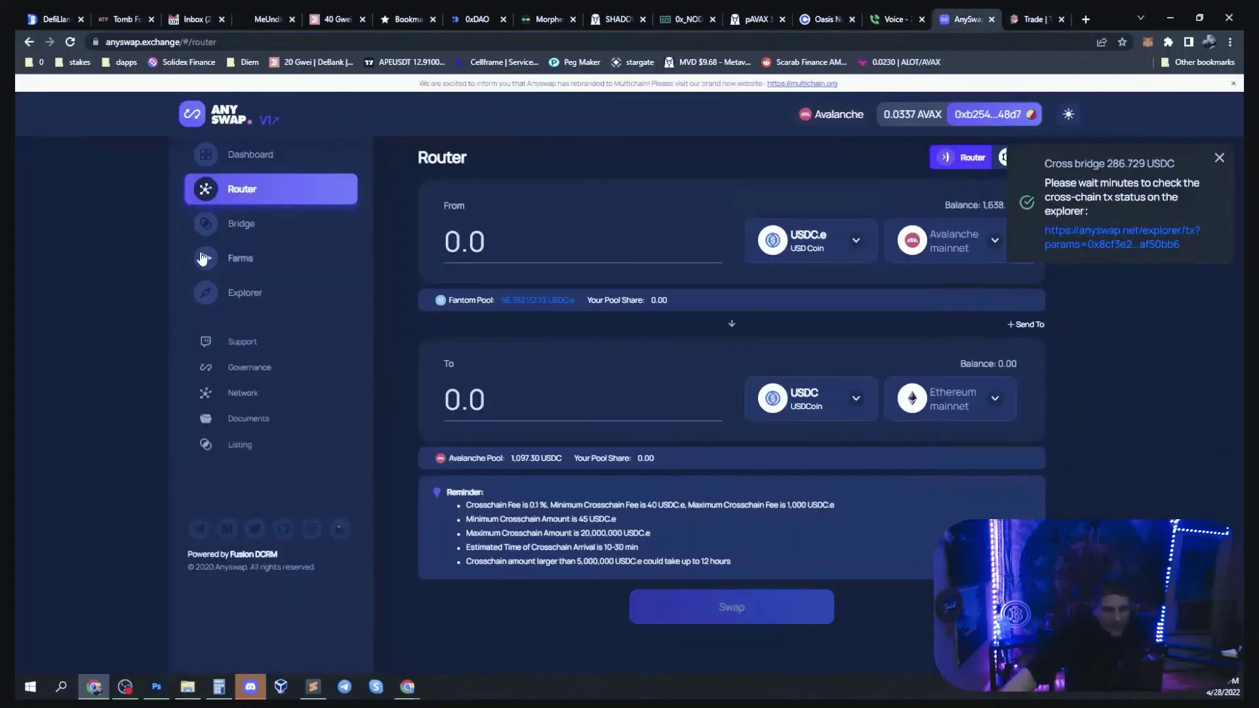
pyautogui.click(241, 221)
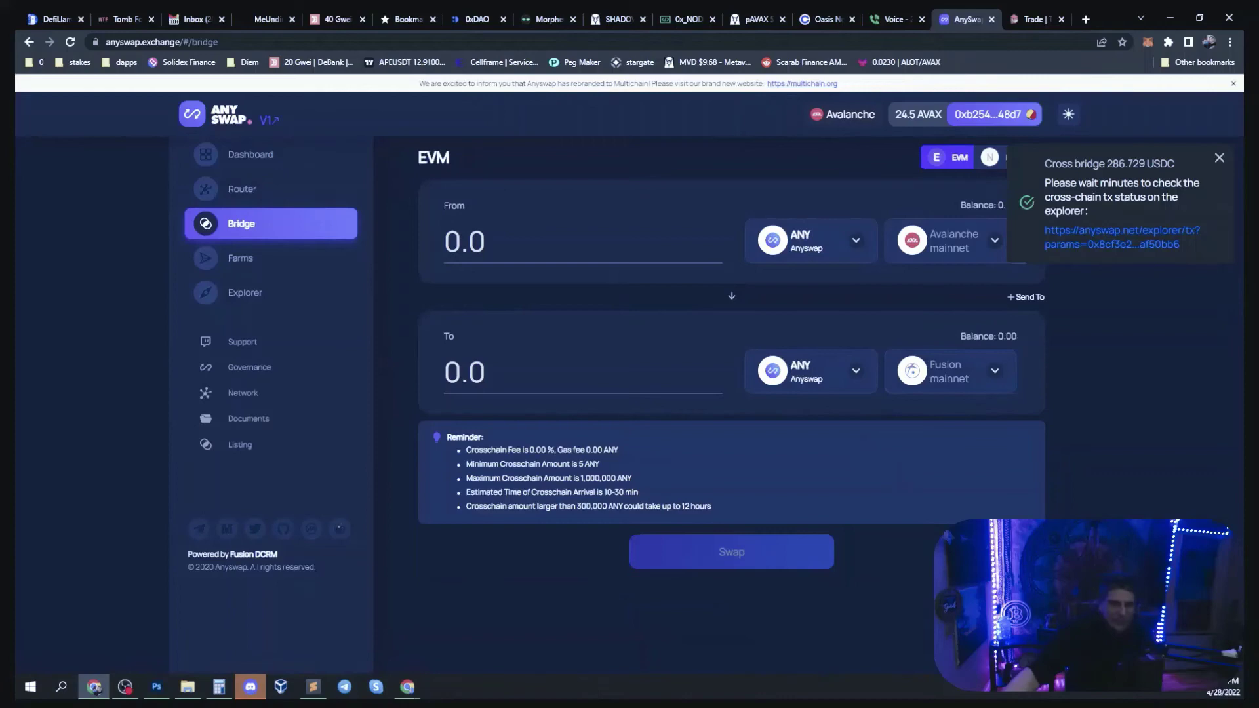
pyautogui.click(289, 193)
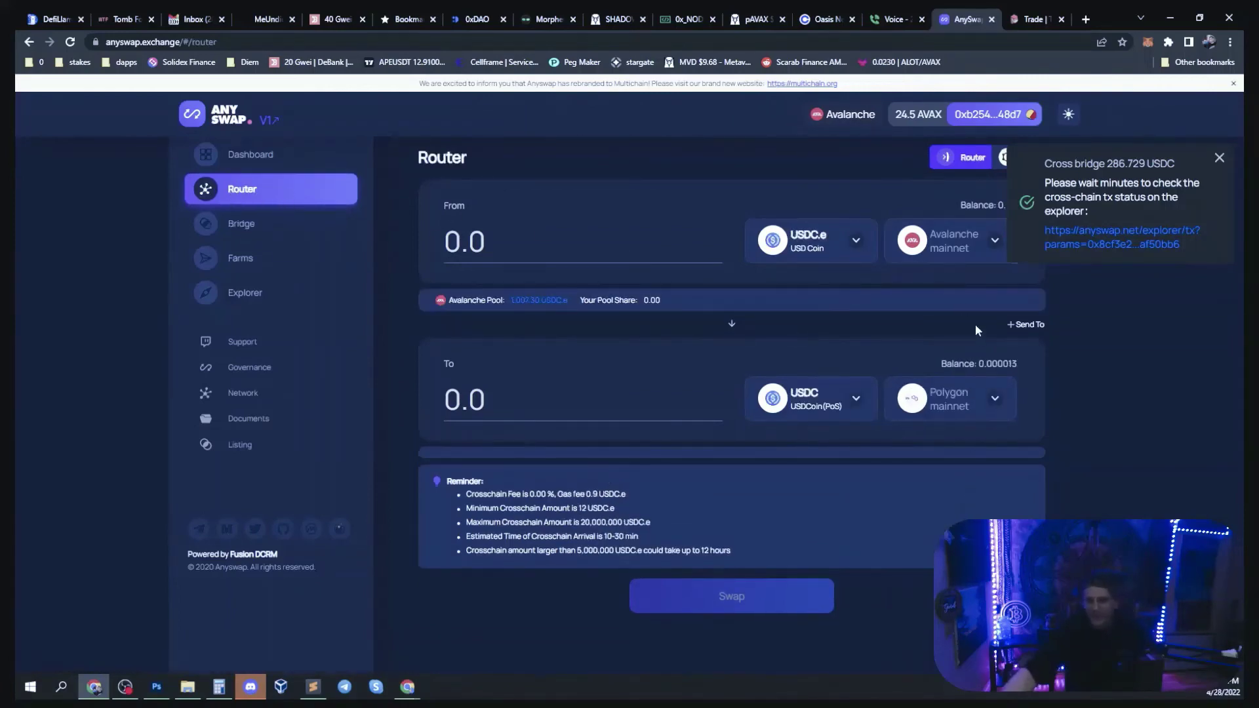
# Step: Set the Router destination to BNB CHAIN mainnet instead of Polygon and browse the send tokens
pyautogui.click(955, 248)
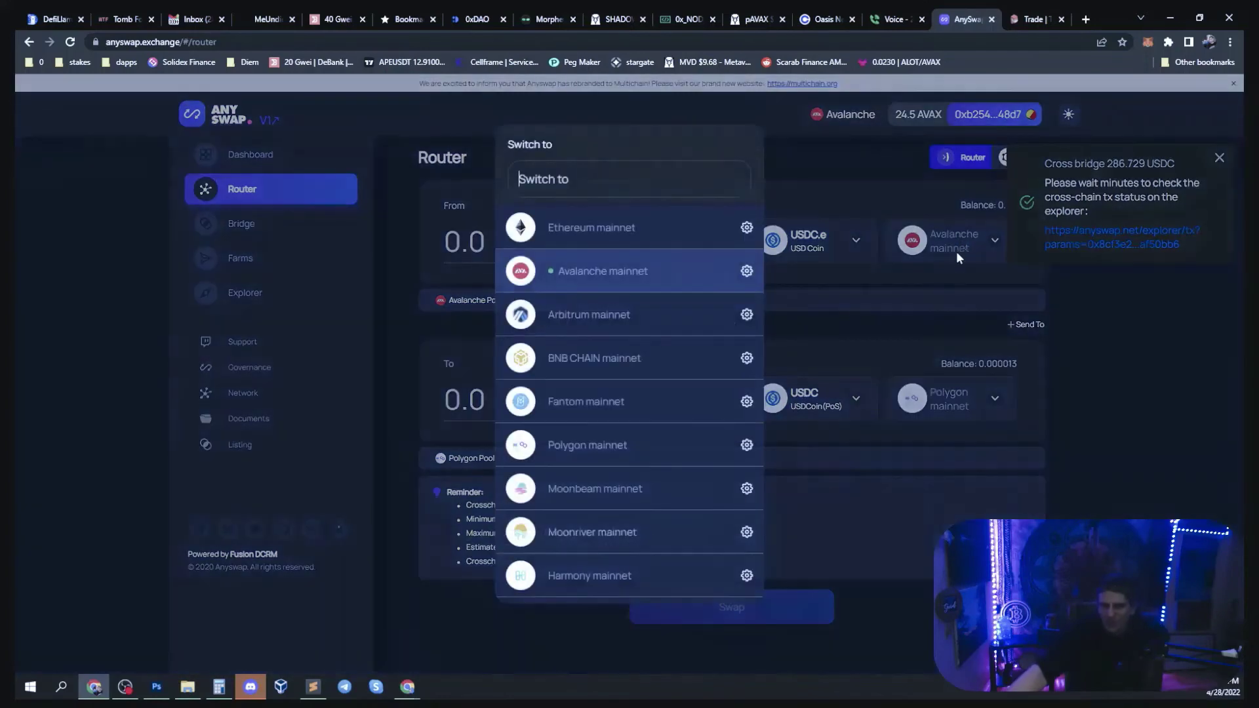
pyautogui.click(926, 403)
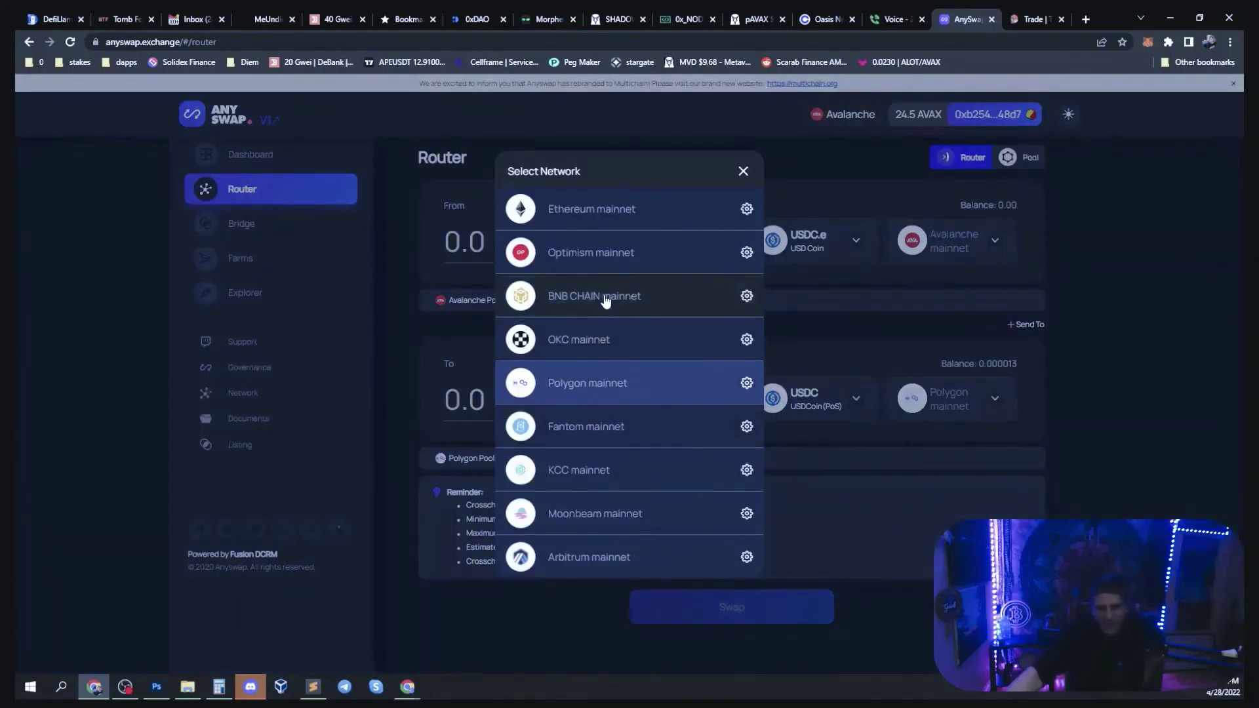
pyautogui.click(605, 301)
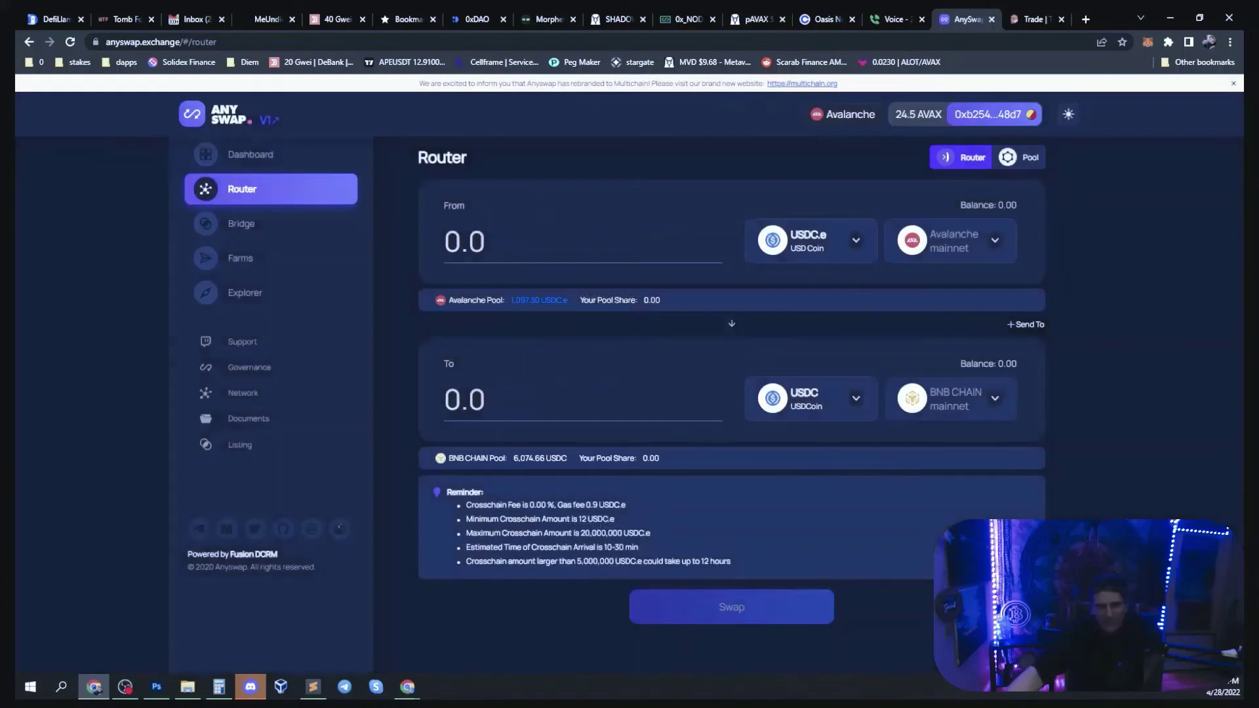
pyautogui.click(989, 400)
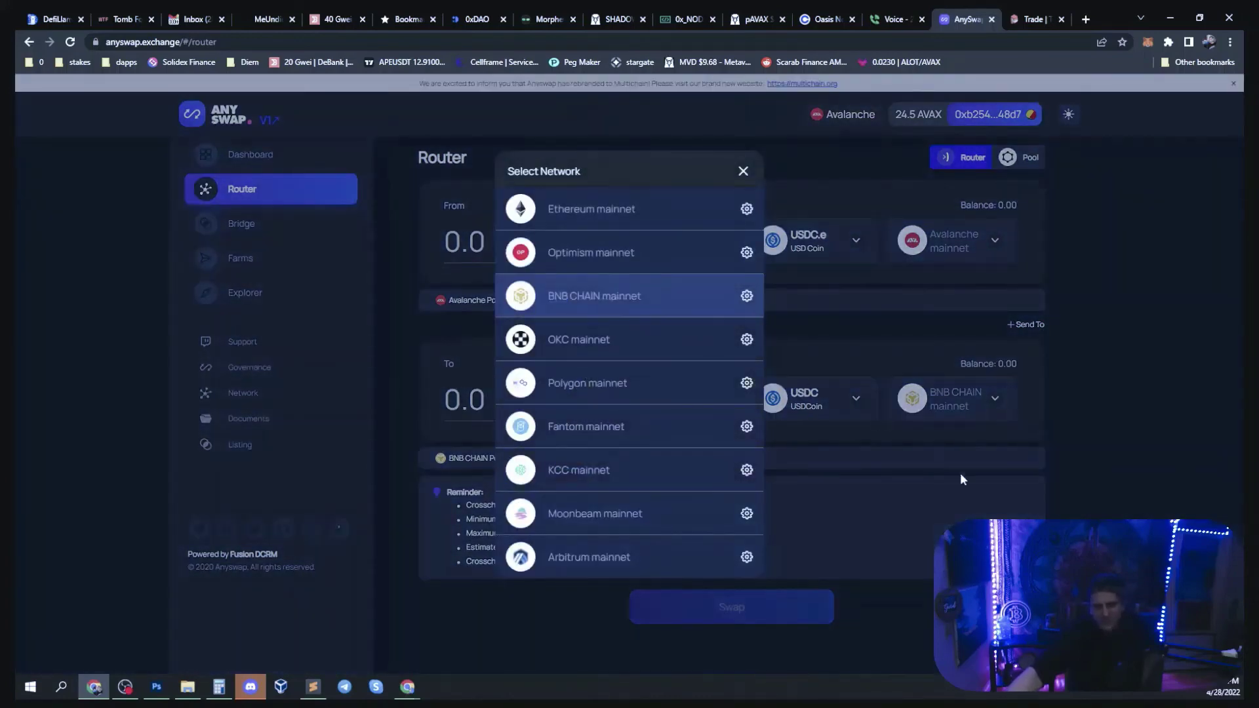
pyautogui.click(1085, 349)
pyautogui.click(813, 252)
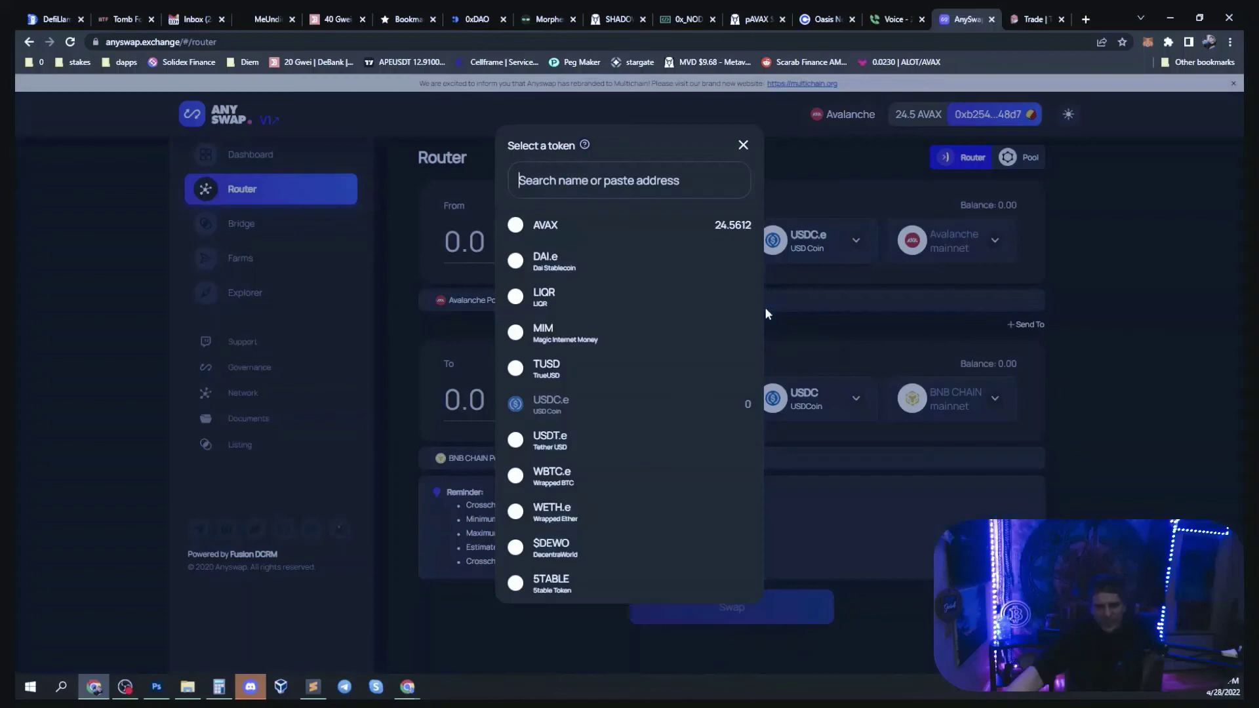
pyautogui.scroll(-1, 712, 311)
pyautogui.scroll(-20, 712, 312)
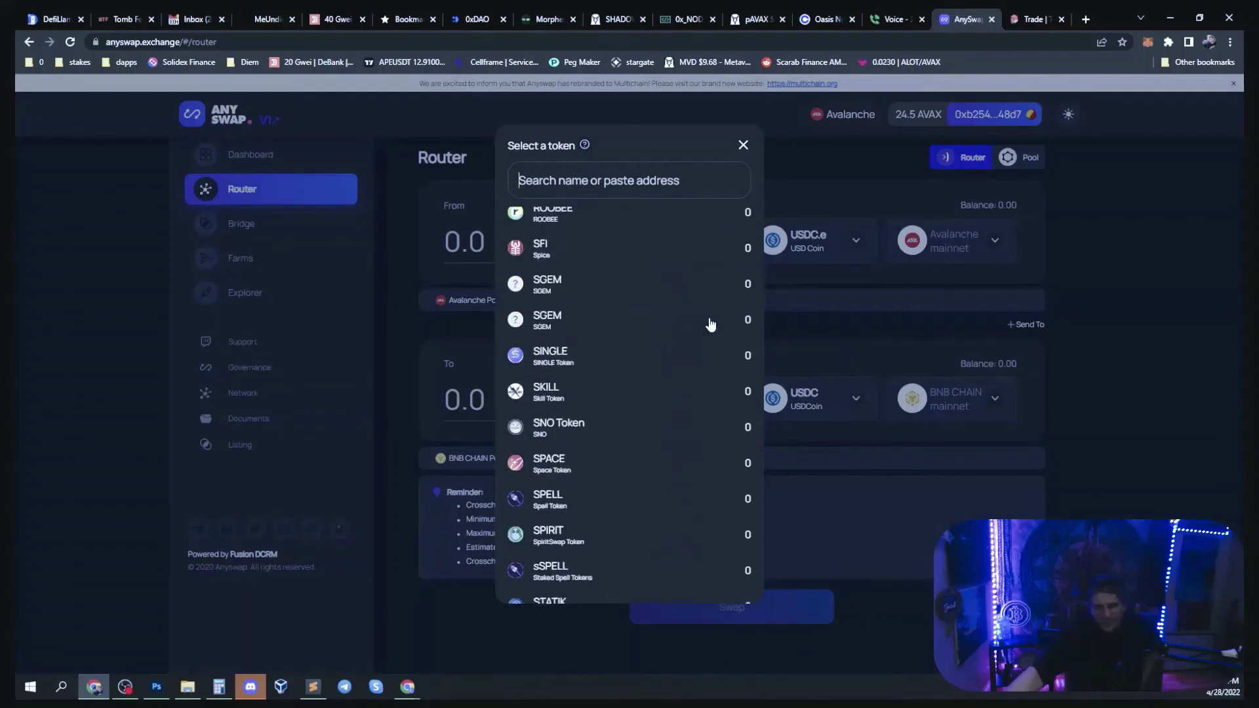
pyautogui.scroll(-4, 709, 321)
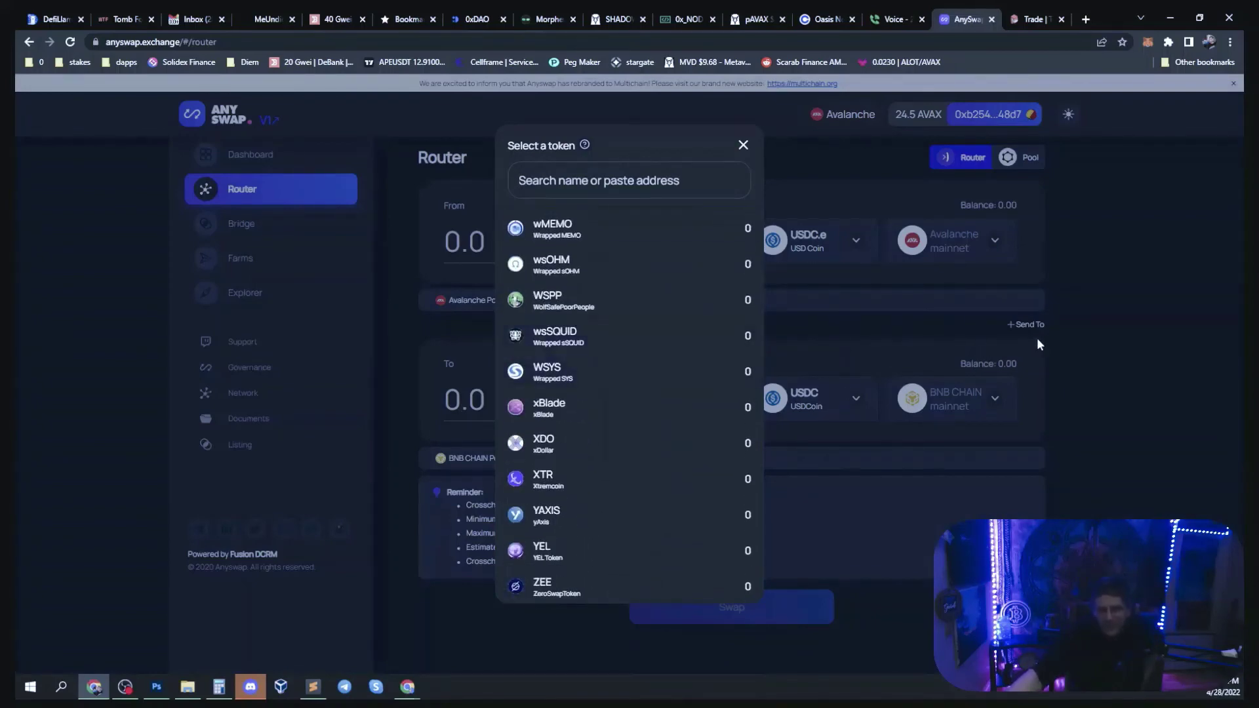
pyautogui.click(973, 391)
pyautogui.click(946, 402)
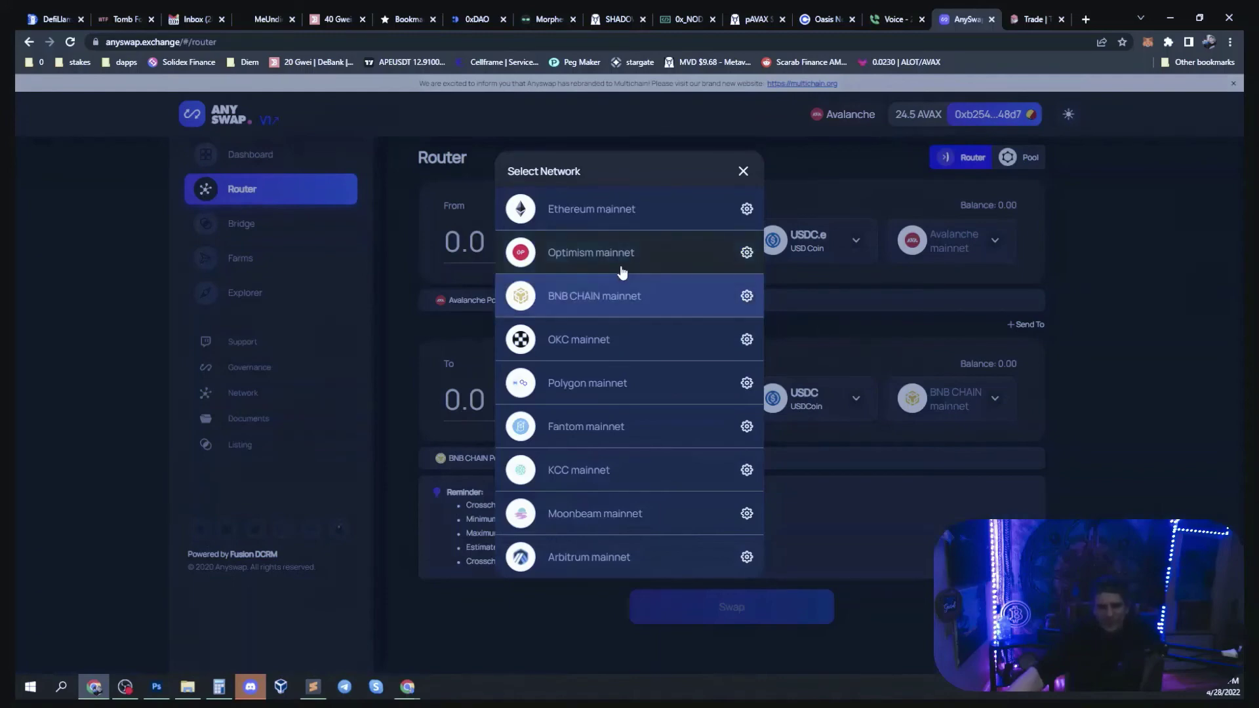
# Step: Switch the destination to Ethereum mainnet and browse the receive and send token lists
pyautogui.click(624, 208)
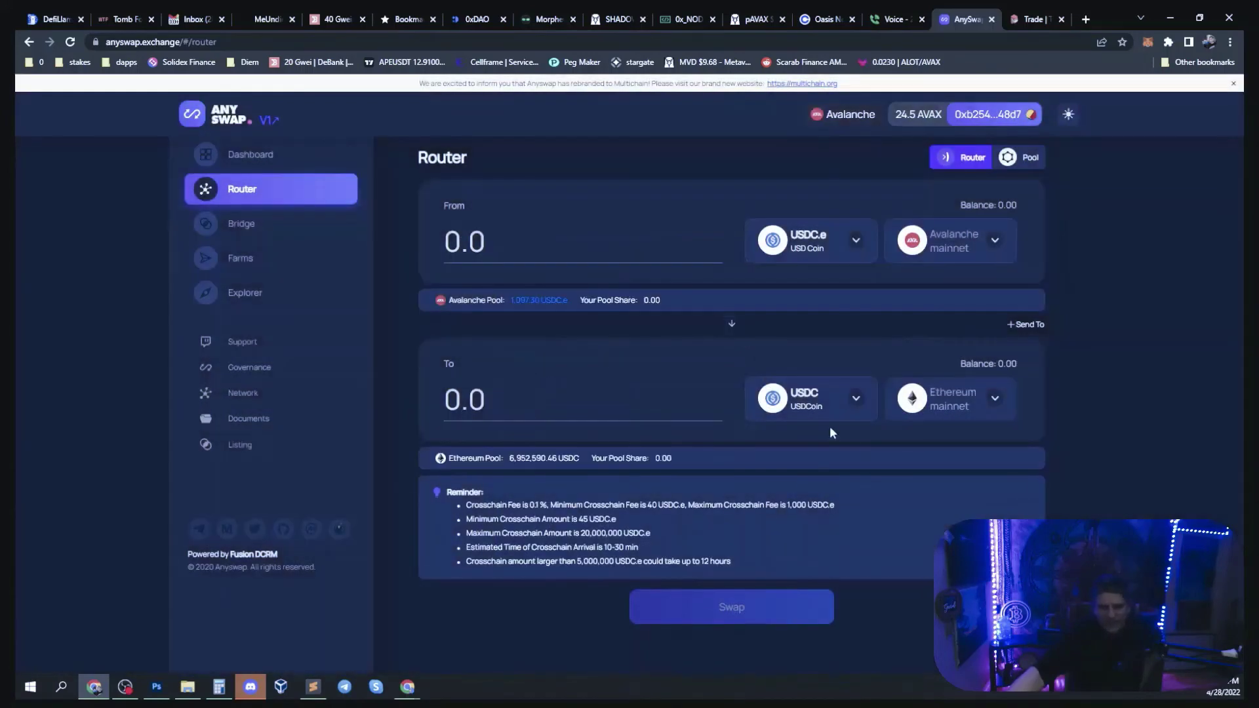
pyautogui.click(837, 419)
pyautogui.scroll(-10, 675, 387)
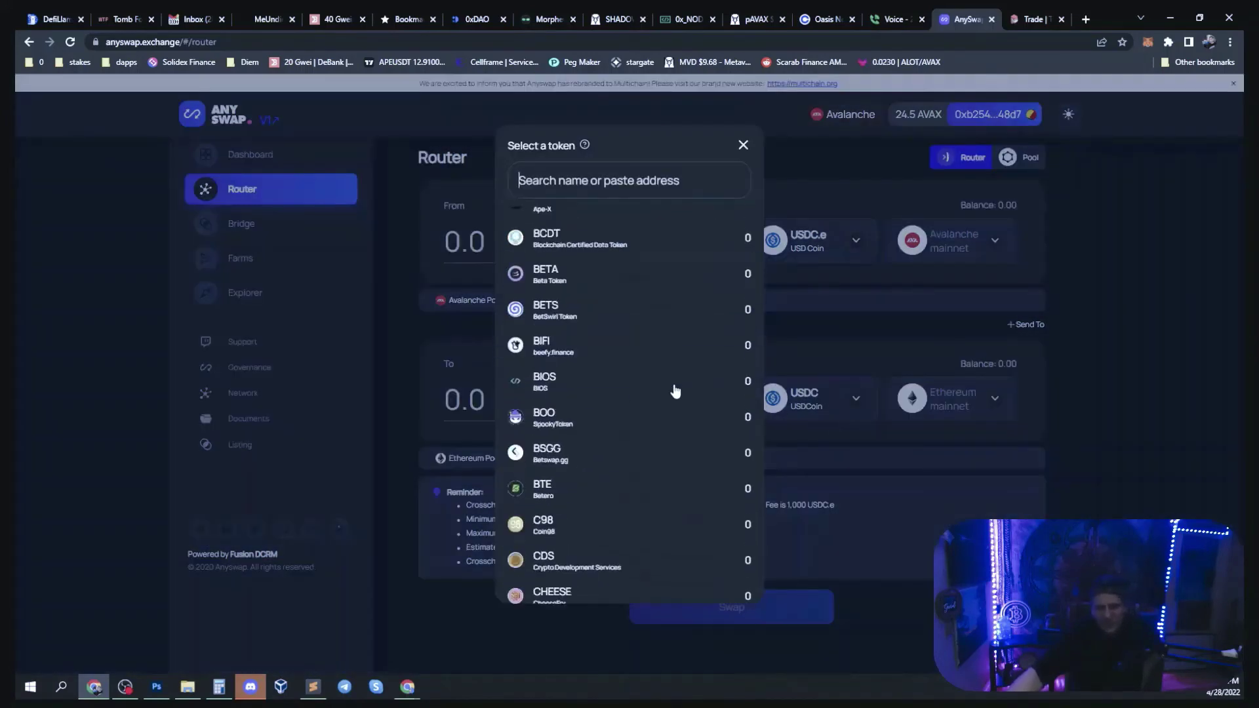
pyautogui.scroll(-20, 623, 558)
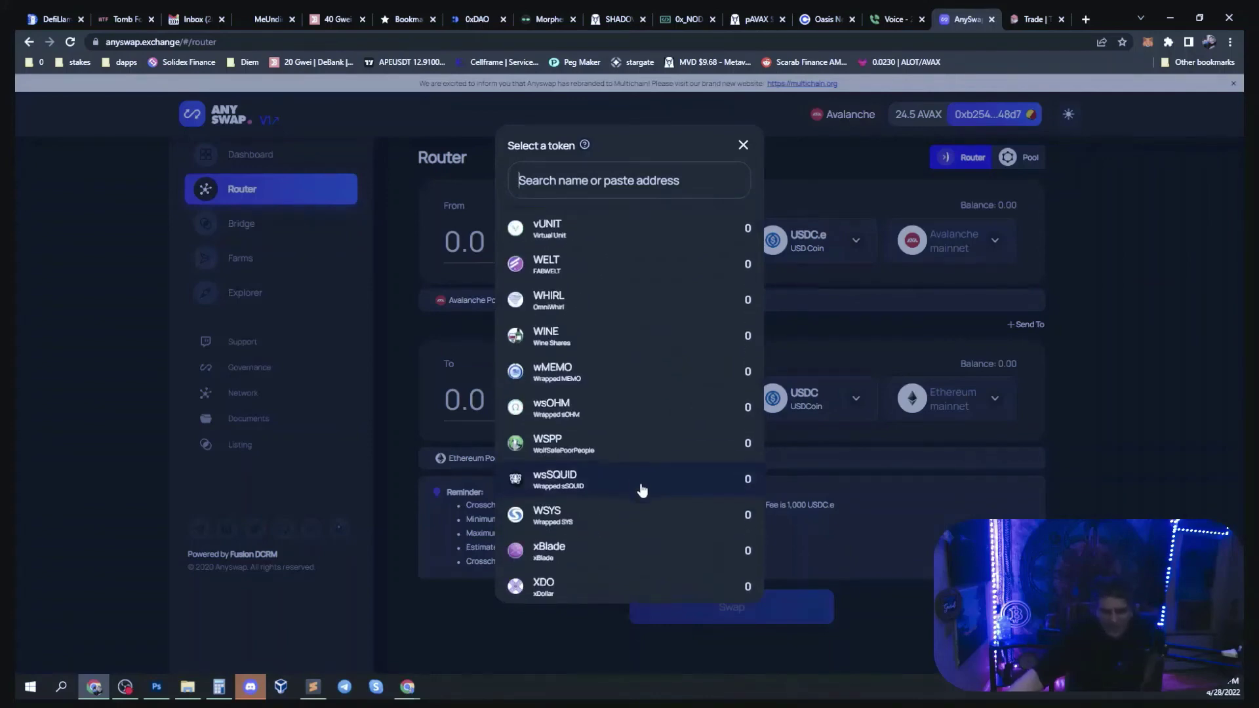
pyautogui.click(1083, 357)
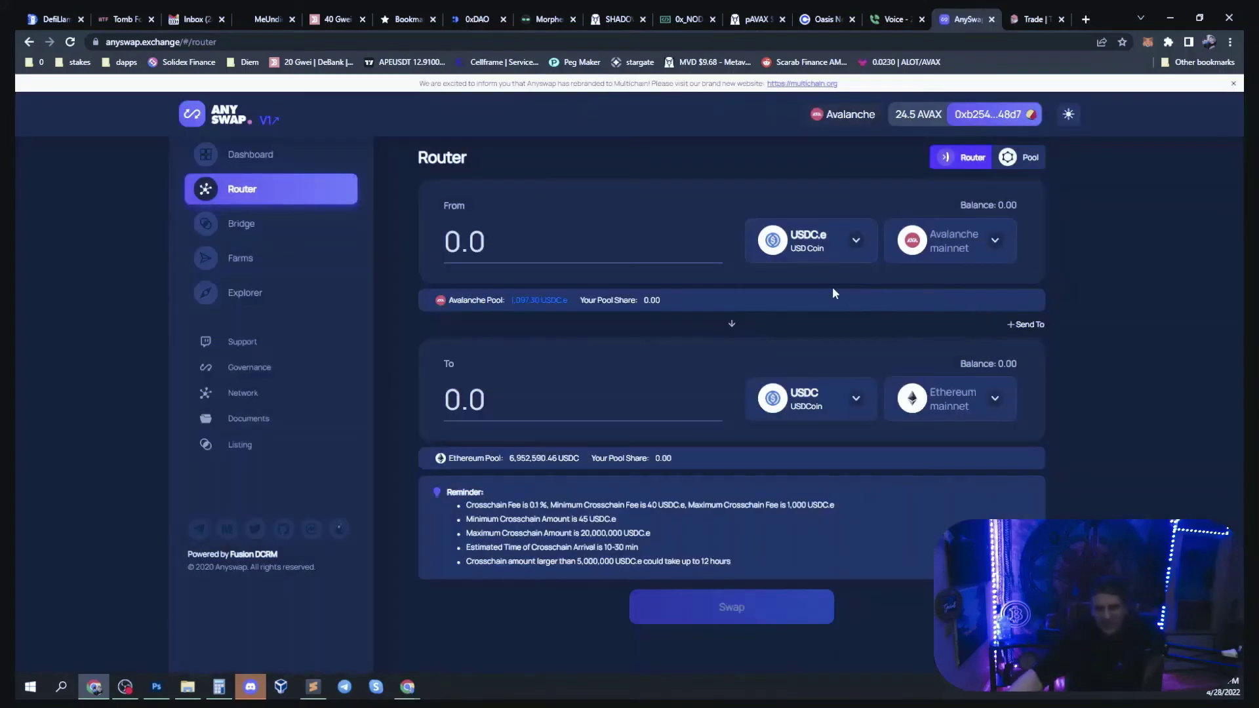
pyautogui.click(807, 240)
pyautogui.scroll(-20, 748, 293)
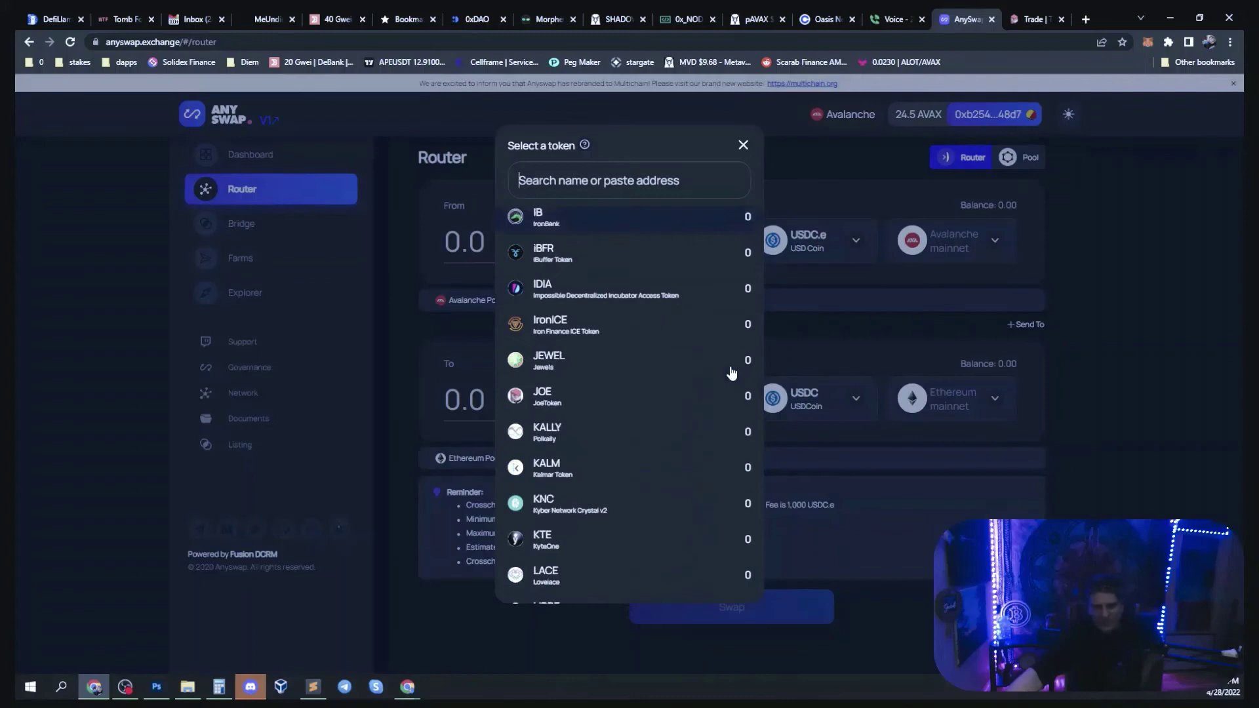
pyautogui.scroll(-10, 732, 373)
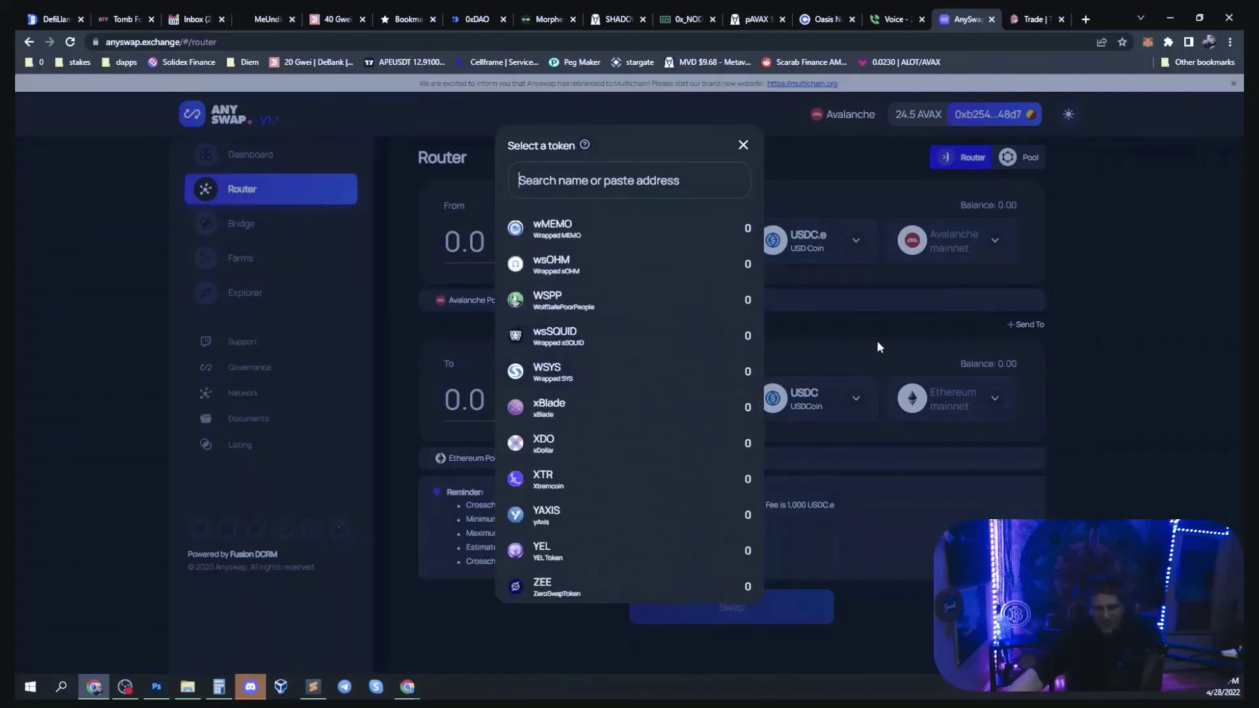
pyautogui.click(1095, 317)
# Step: Change the destination to Fantom mainnet, keeping USDC.e as the token to send
pyautogui.click(915, 399)
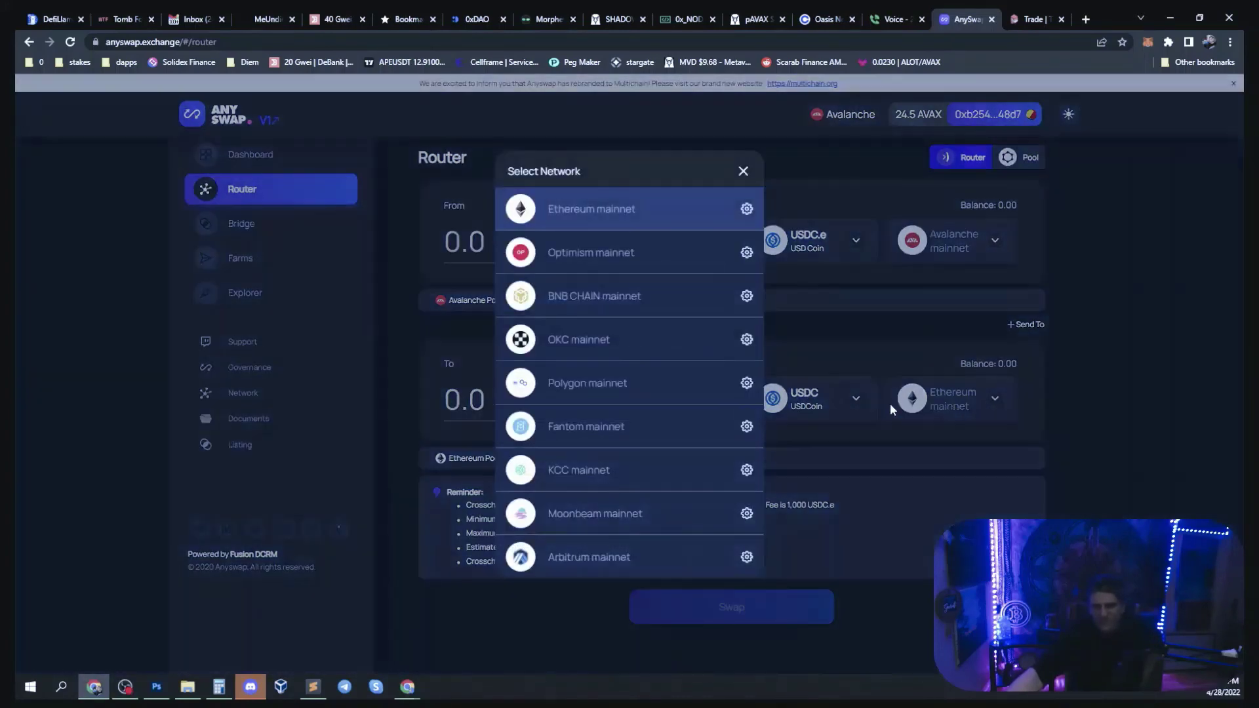
pyautogui.click(605, 430)
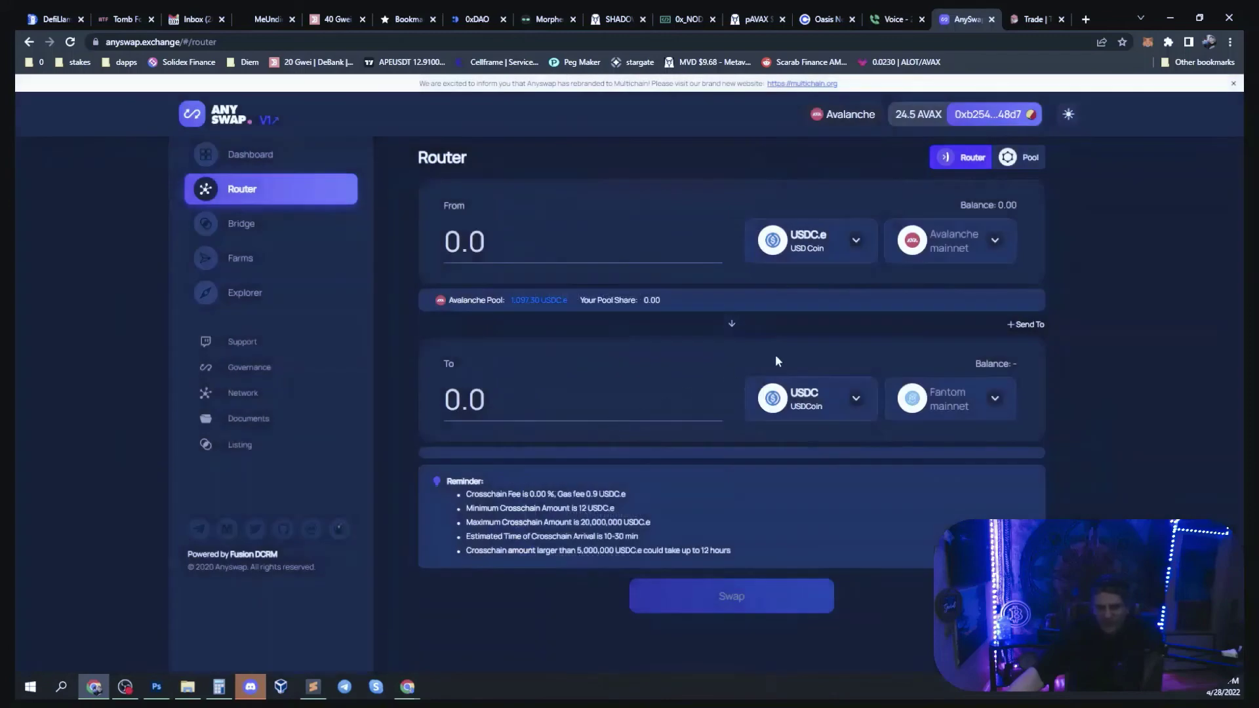
pyautogui.click(815, 244)
pyautogui.scroll(-5, 675, 413)
pyautogui.scroll(-15, 675, 413)
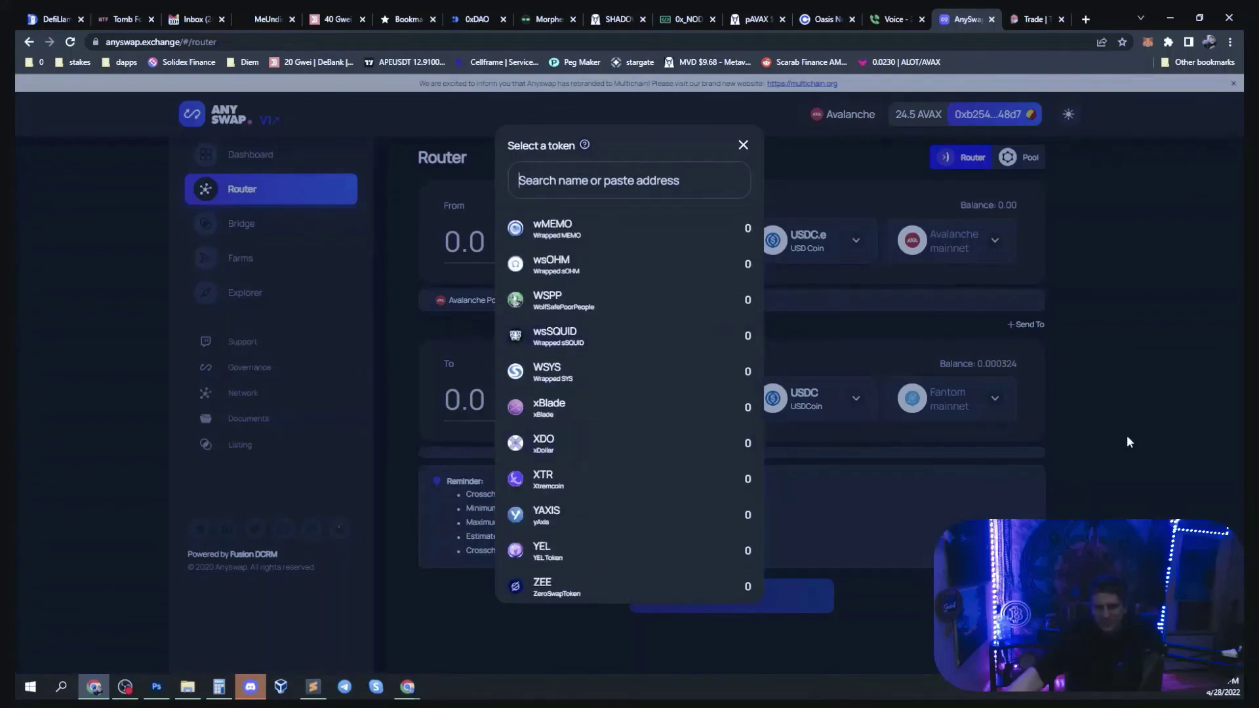
pyautogui.click(1198, 407)
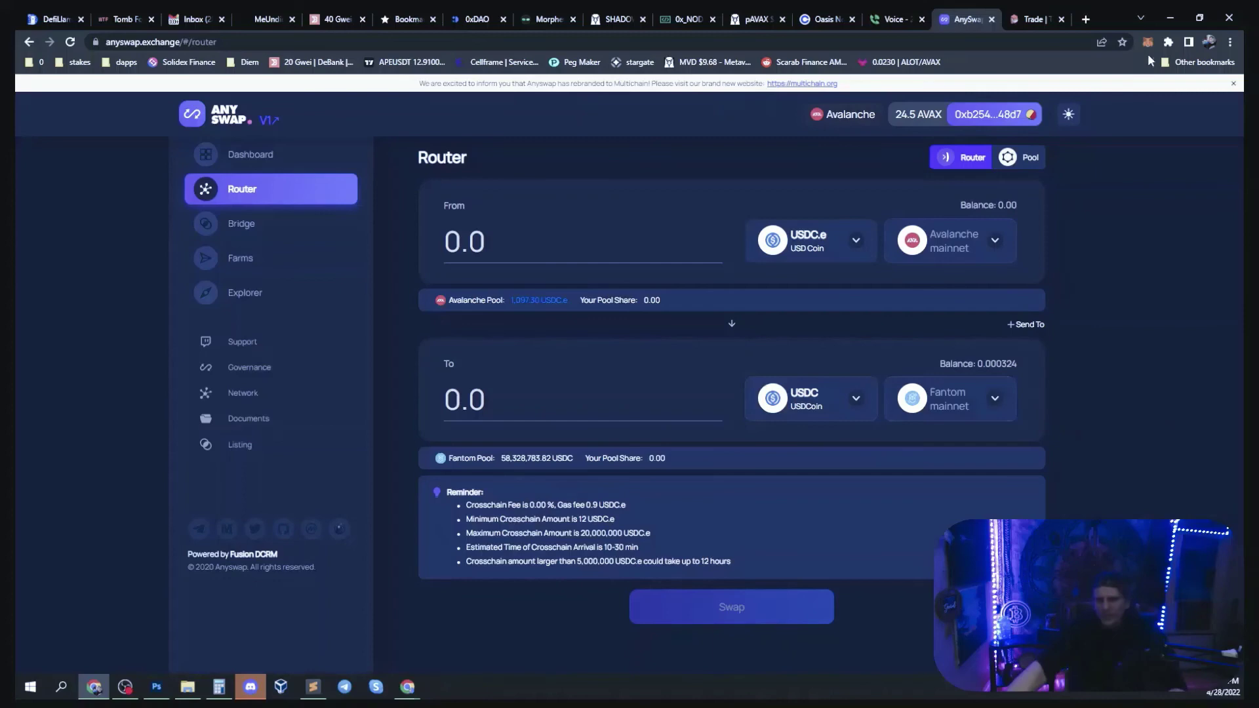
# Step: Return to Trader Joe and verify a 0 USDC.e balance with 24.5612 AVAX held
pyautogui.click(1036, 19)
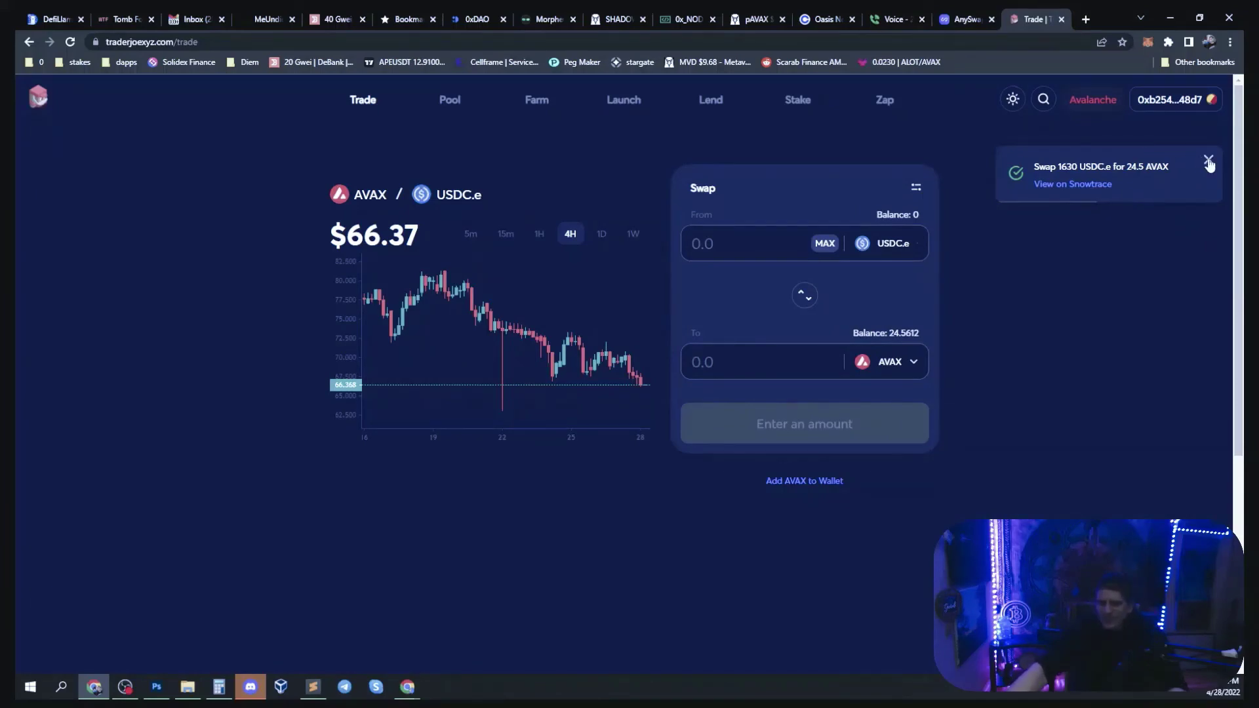
pyautogui.rightClick(1210, 164)
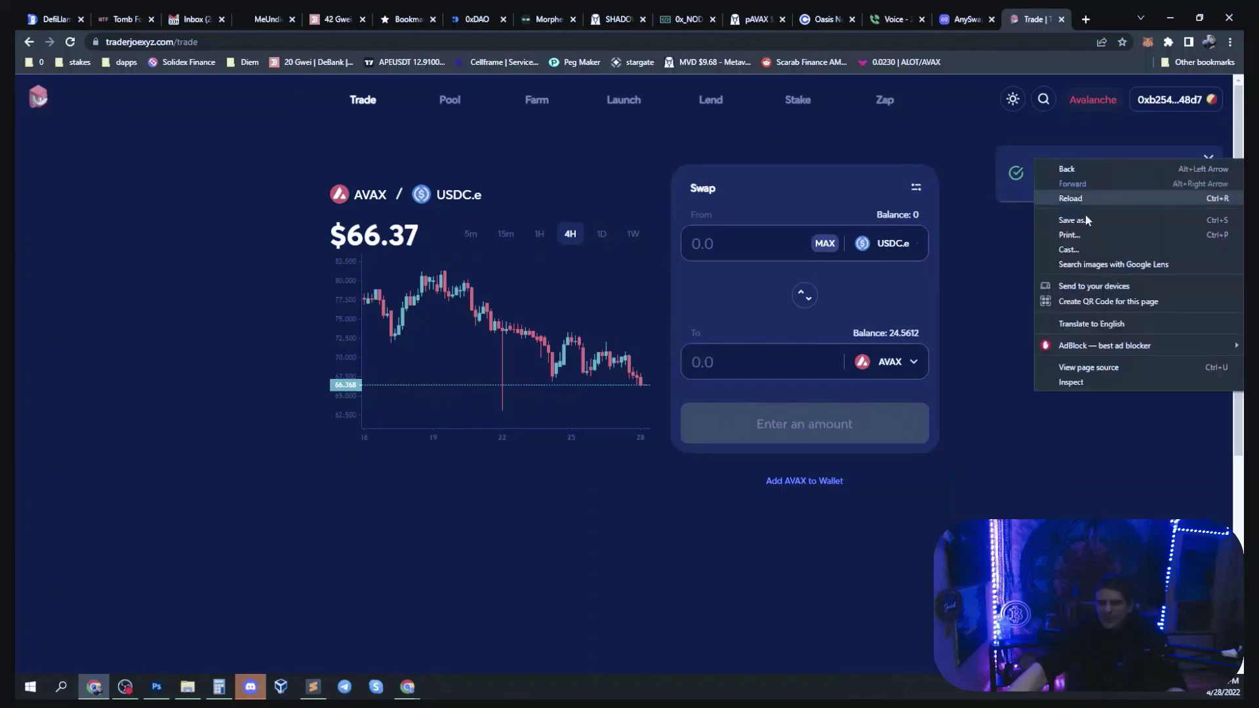
pyautogui.click(922, 551)
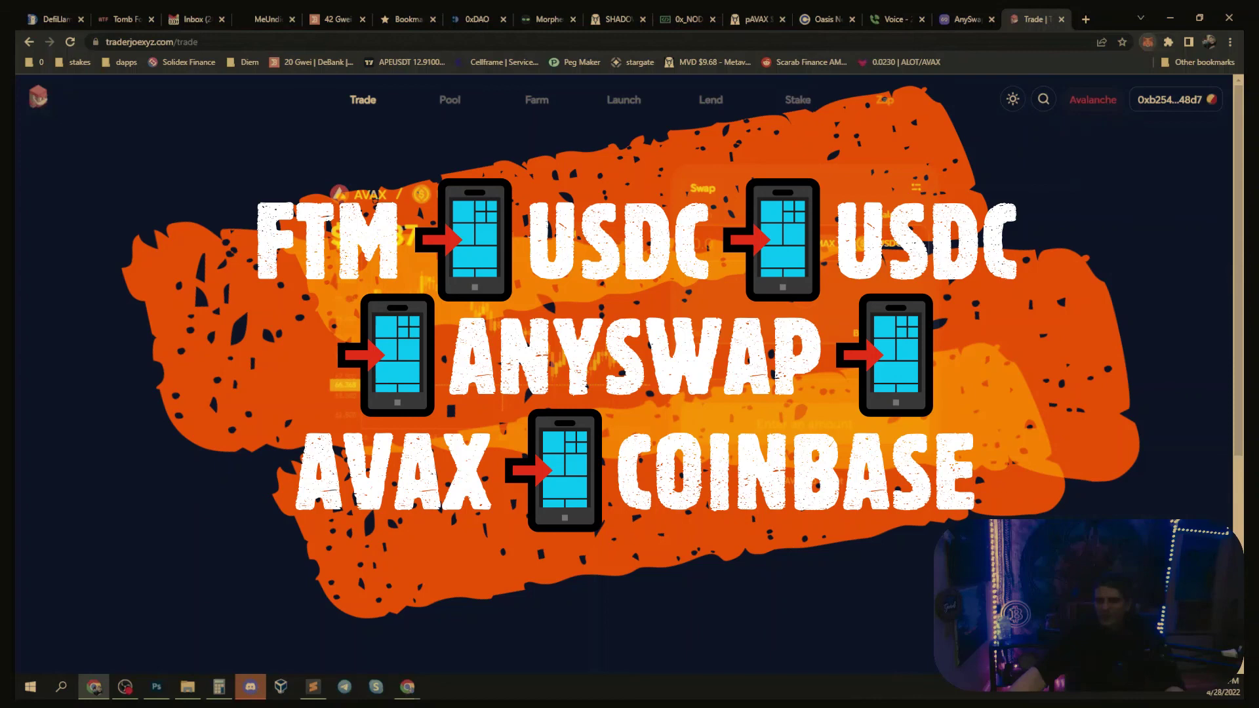
pyautogui.click(1148, 42)
pyautogui.click(929, 136)
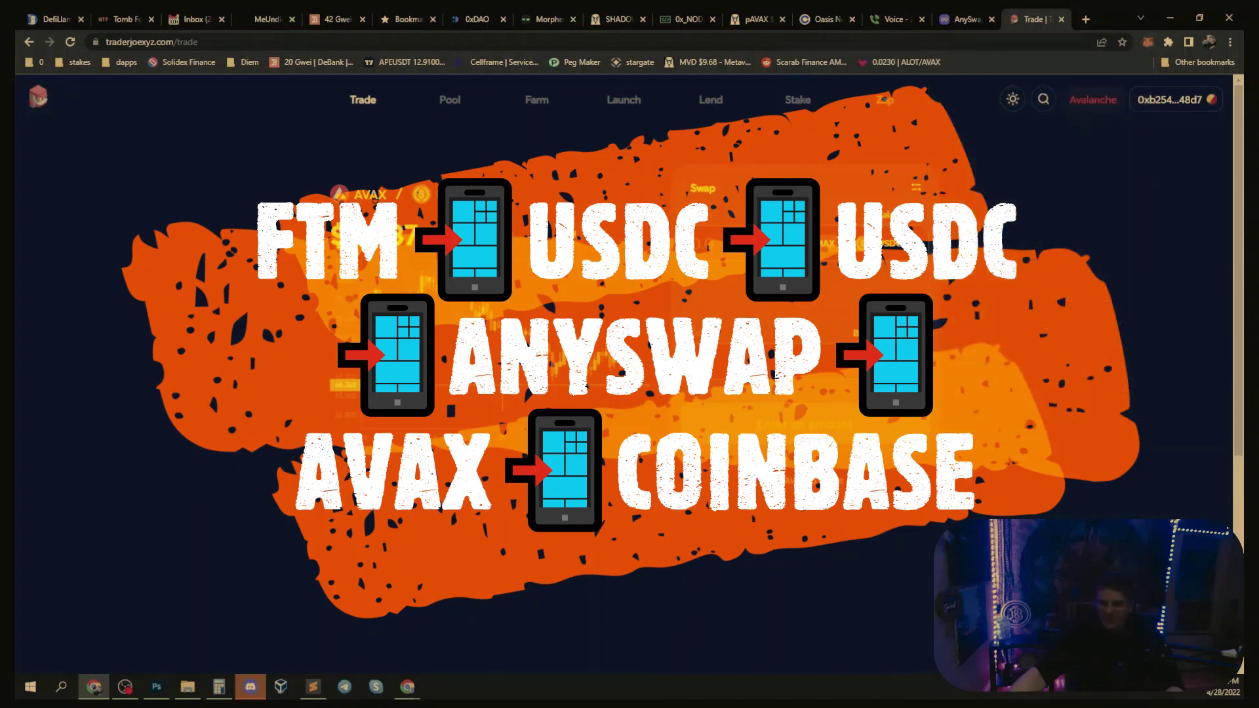